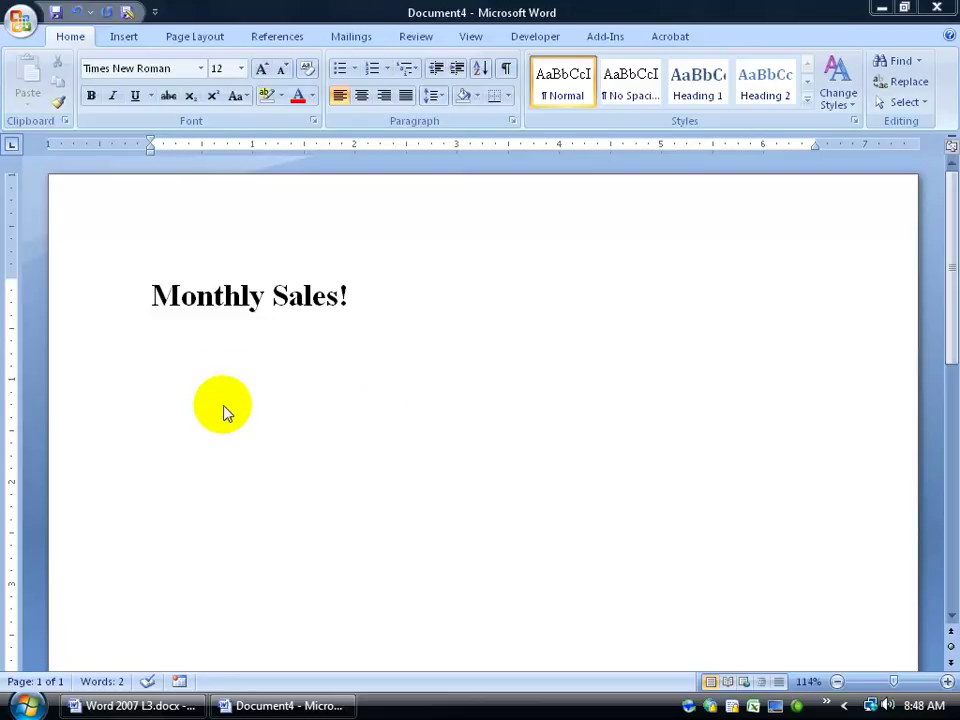
Step: Open Monthly Sales.xlsx from the desktop's Exercises folder in Excel and maximize its window
left_click(882, 10)
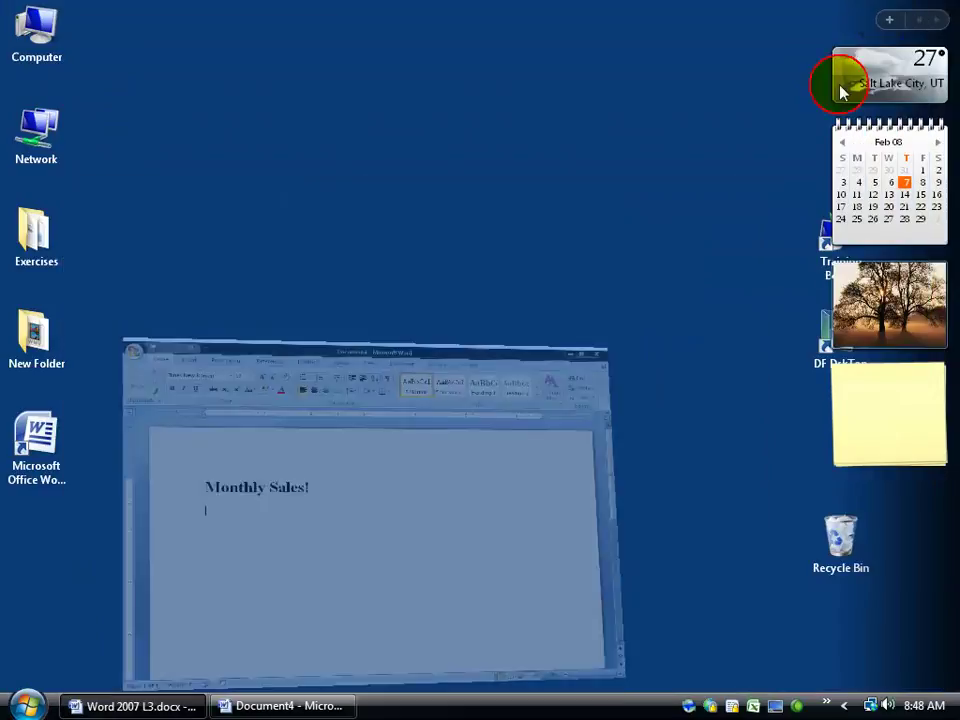
double_click(34, 234)
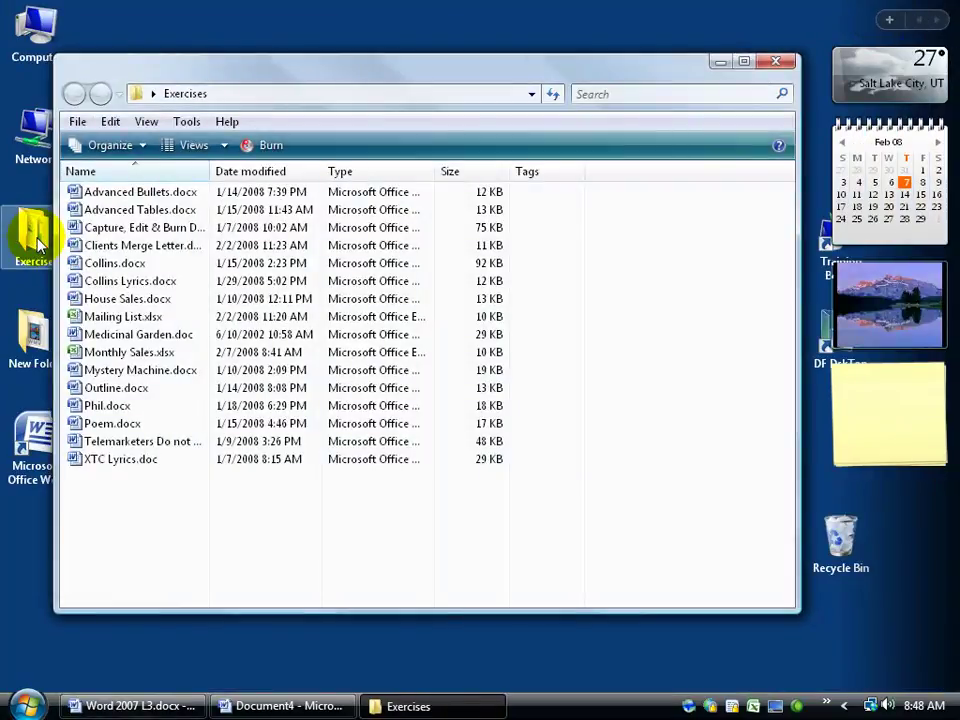
double_click(105, 355)
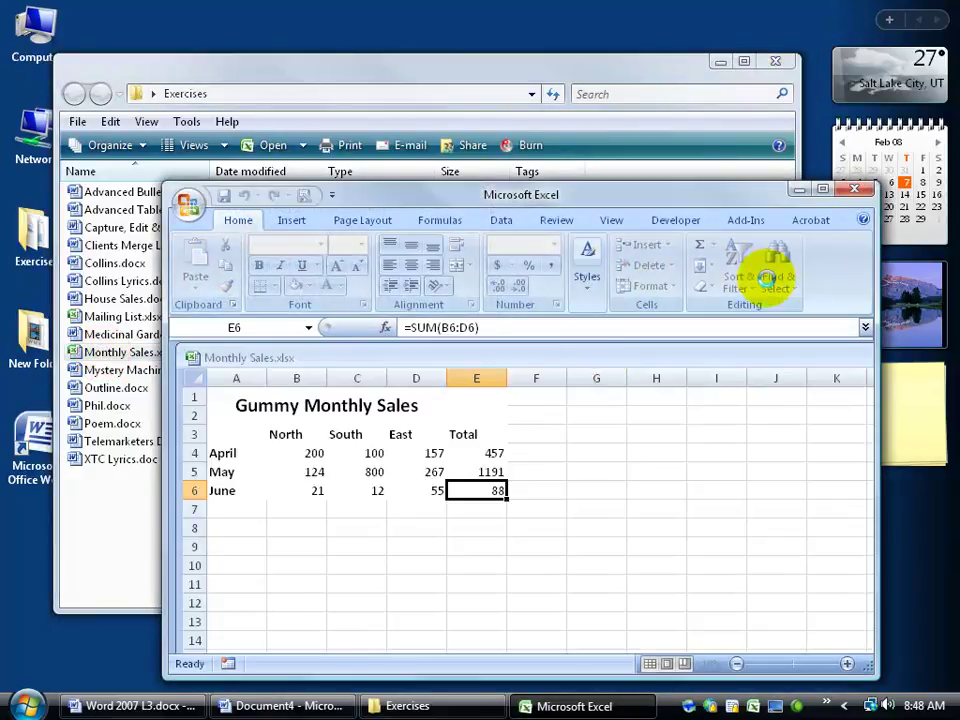
left_click(822, 190)
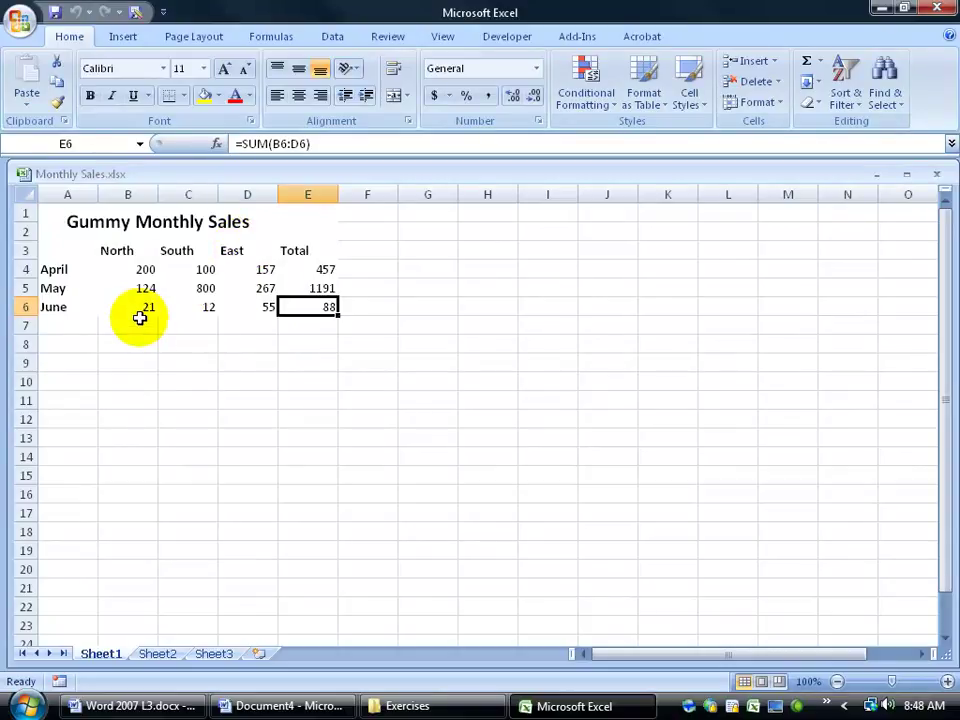
Step: Remove the fill colour from the sales table in cells A1:E6
left_click_drag(306, 304, 63, 219)
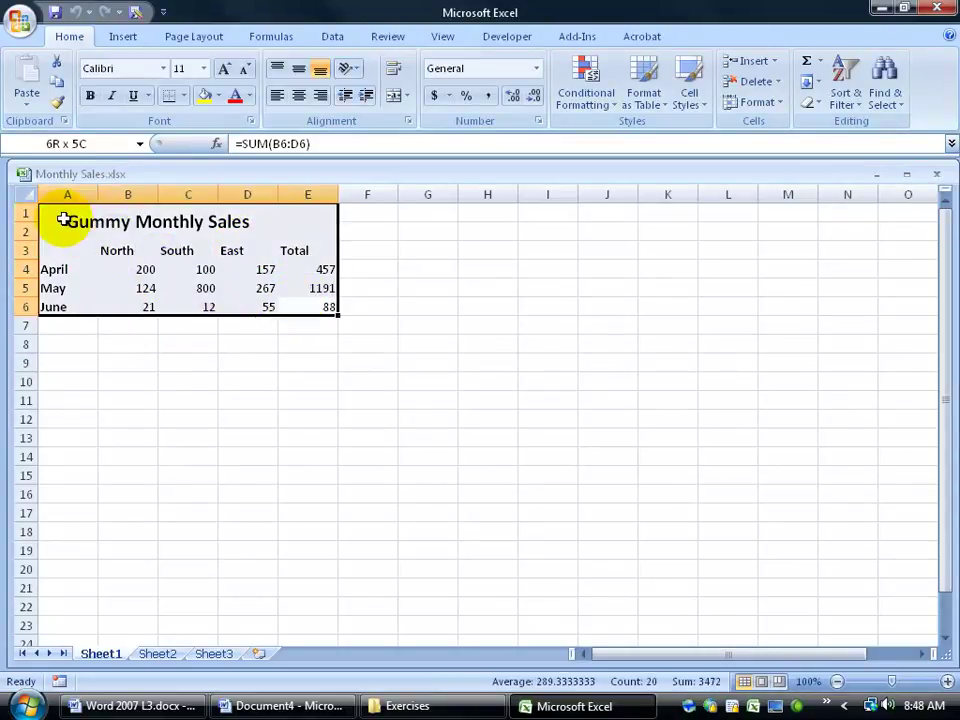
left_click(219, 95)
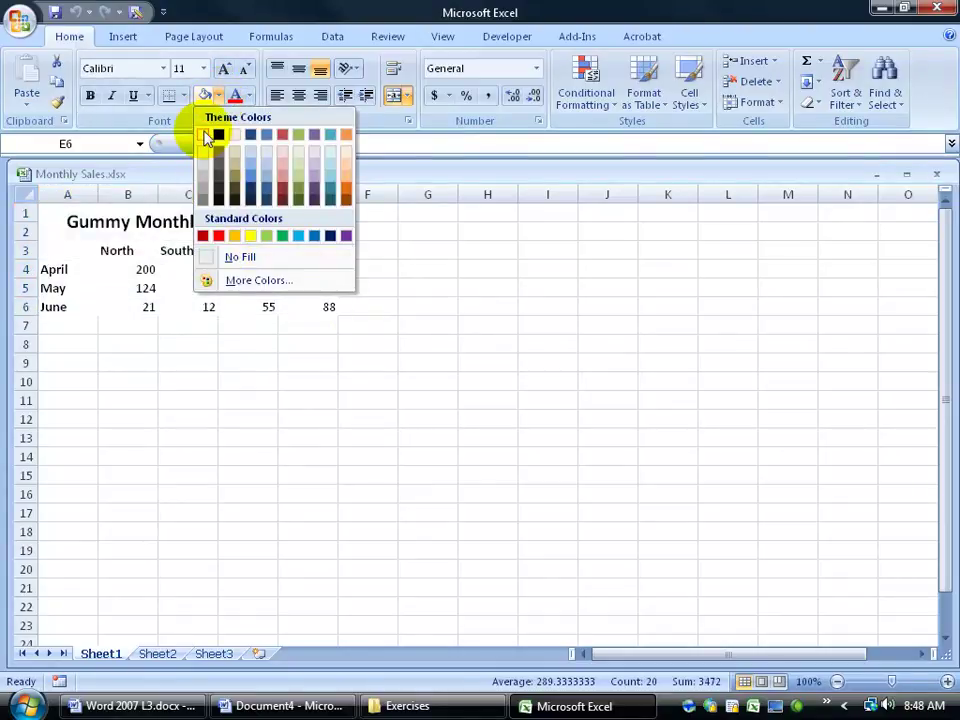
left_click(228, 259)
left_click(170, 364)
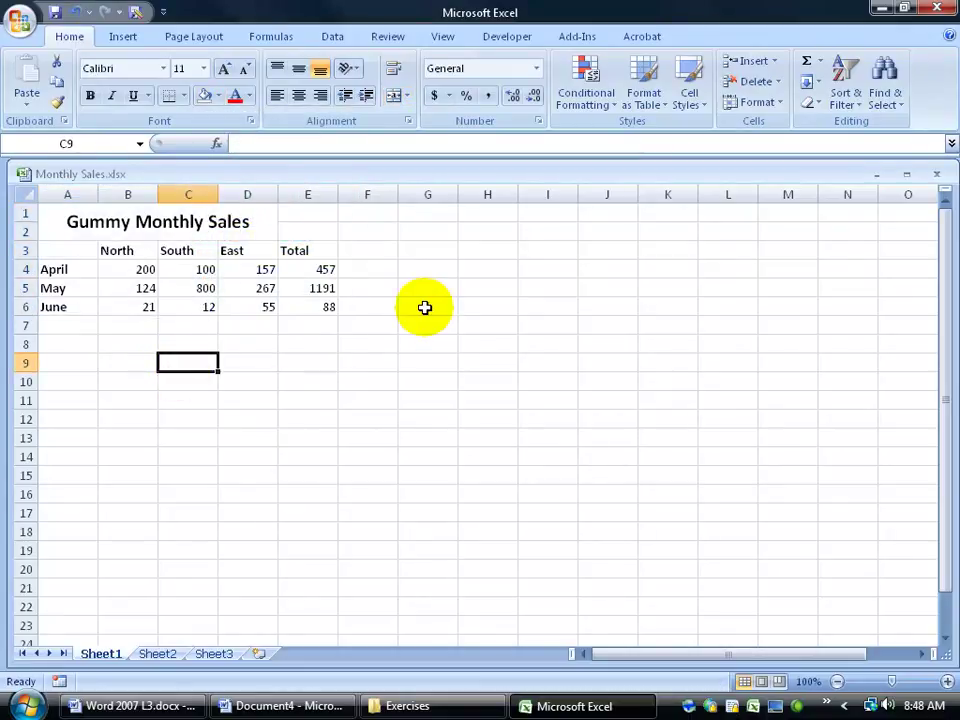
Step: Close Excel with the Monthly Sales.xlsx changes saved, close the Exercises folder, and return to the Document4 window in Word
left_click(937, 8)
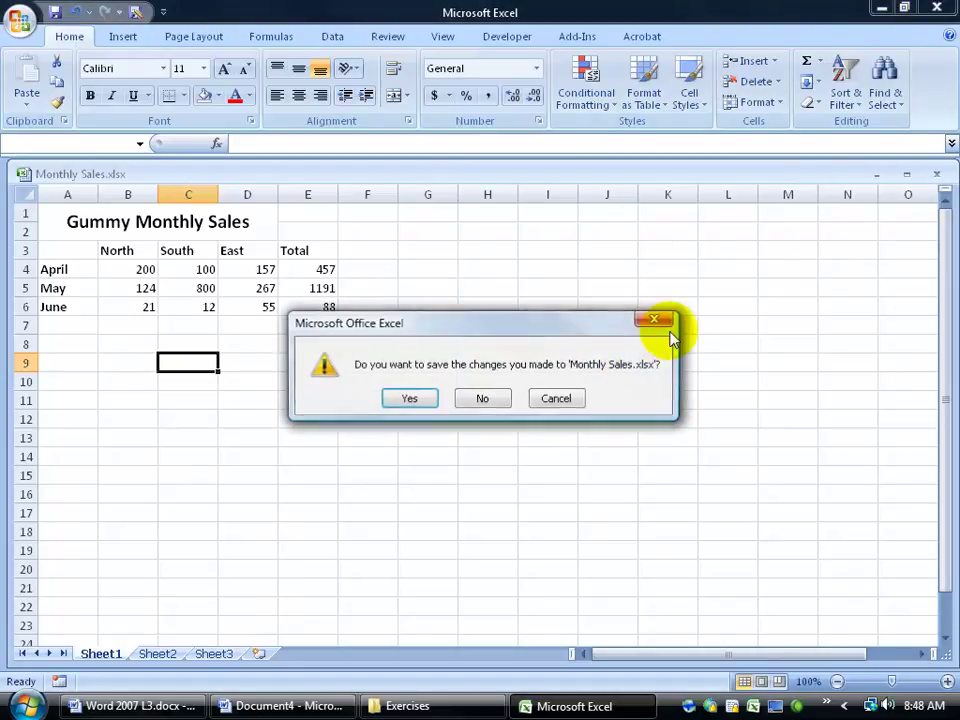
left_click(414, 401)
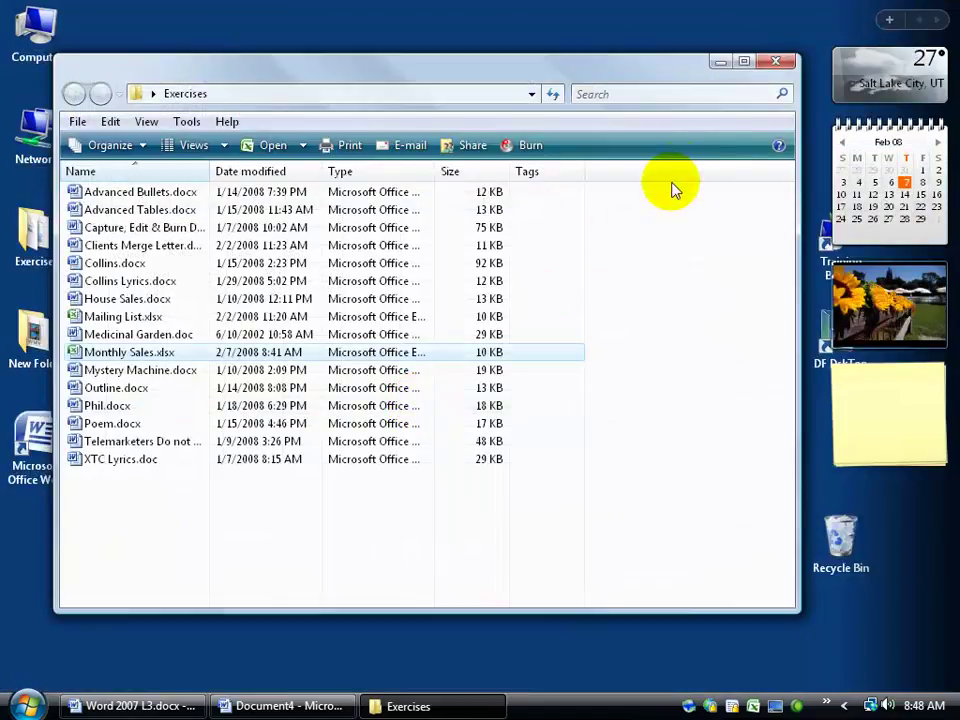
left_click(775, 63)
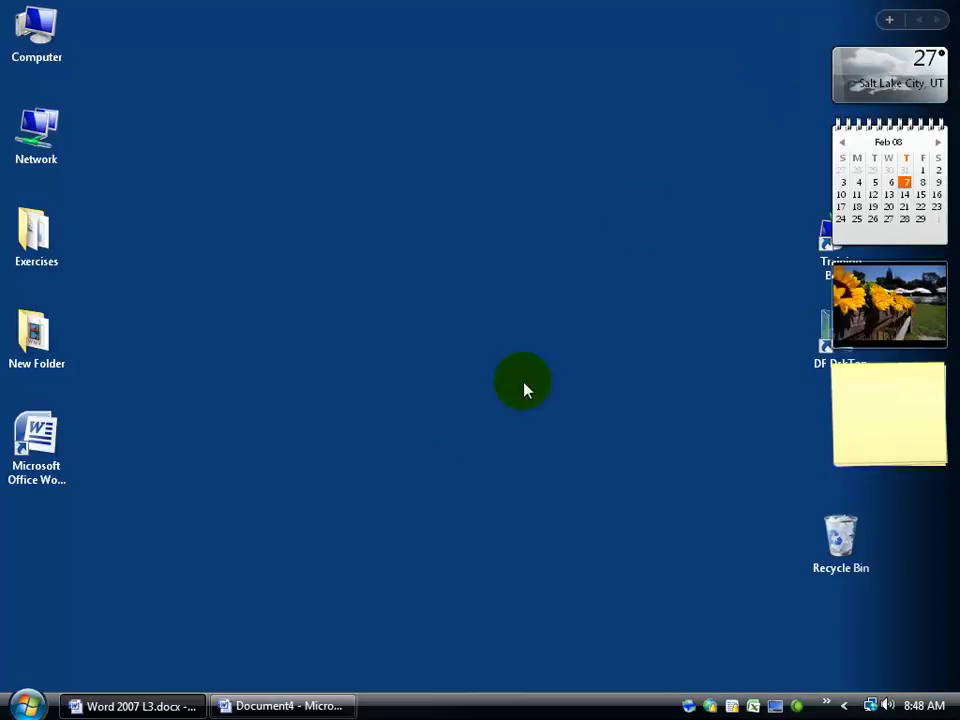
left_click(292, 709)
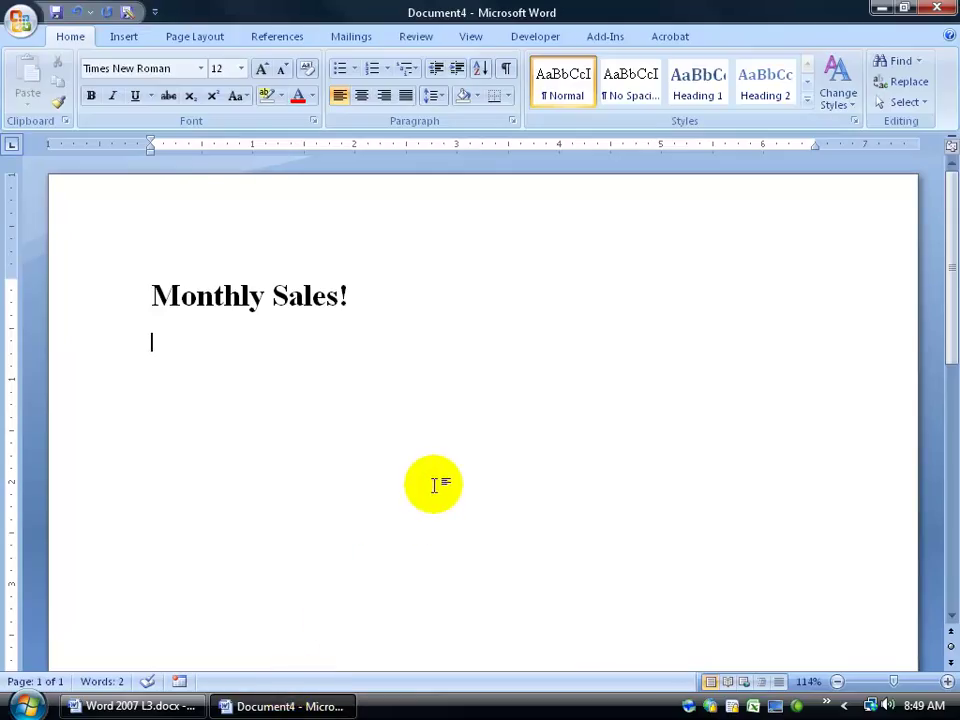
Step: Insert Monthly Sales.xlsx from the desktop's Exercises folder below the heading as an object linked to its file
left_click(130, 37)
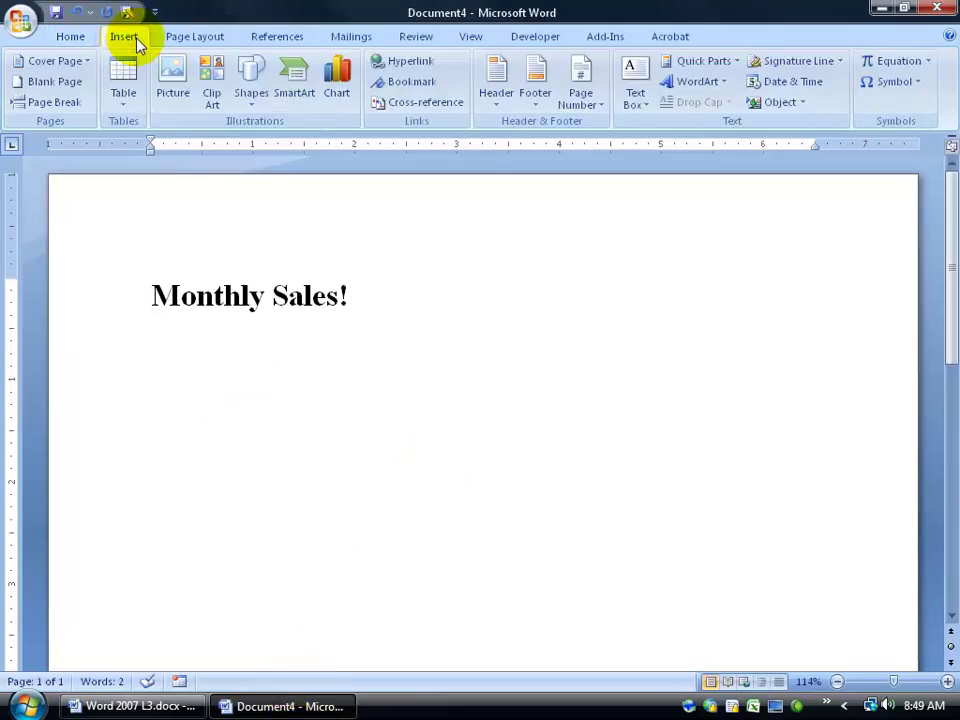
left_click(803, 107)
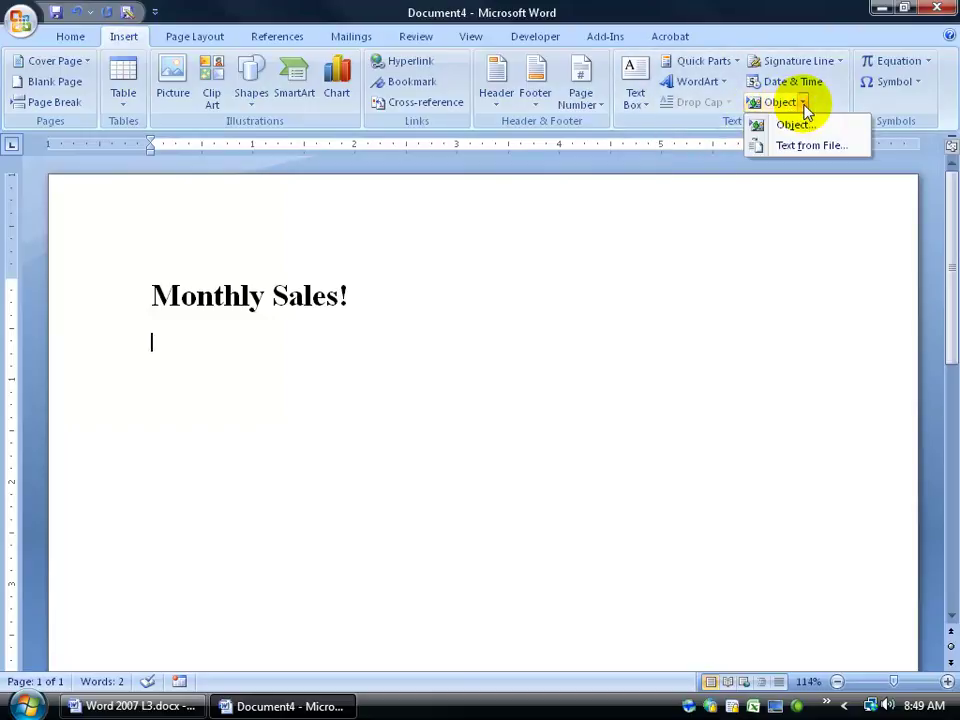
left_click(808, 128)
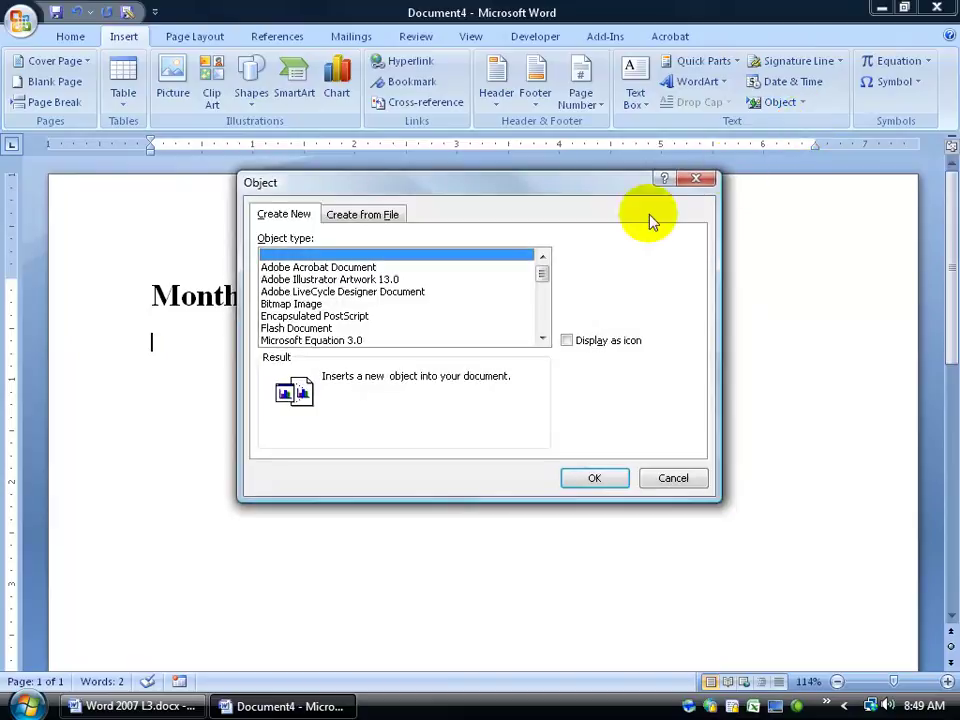
left_click(360, 216)
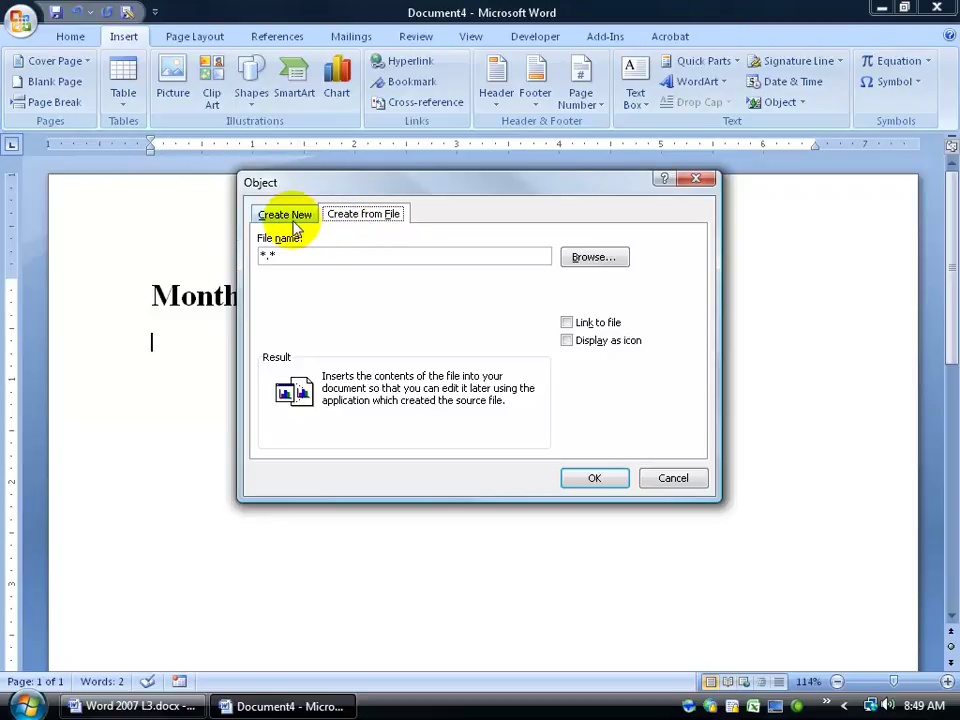
left_click(590, 260)
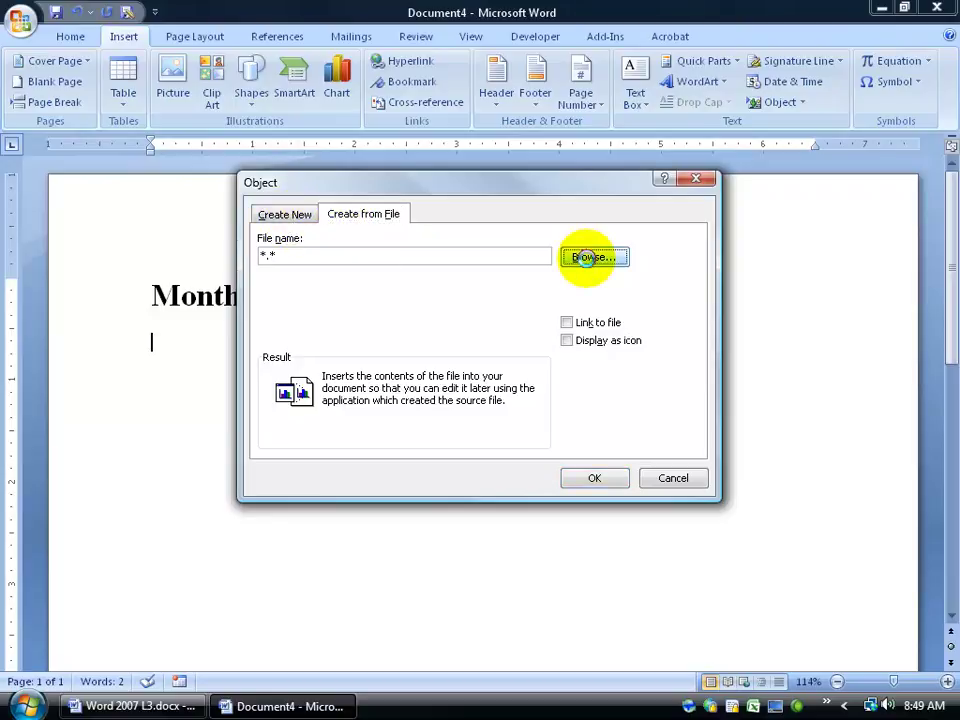
left_click(302, 366)
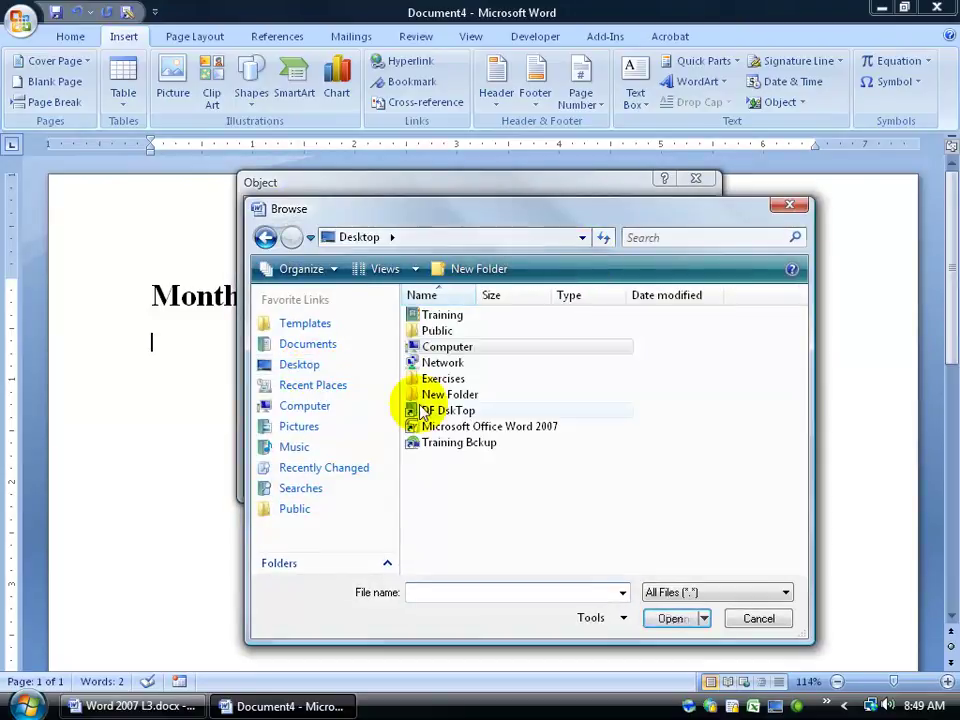
double_click(437, 380)
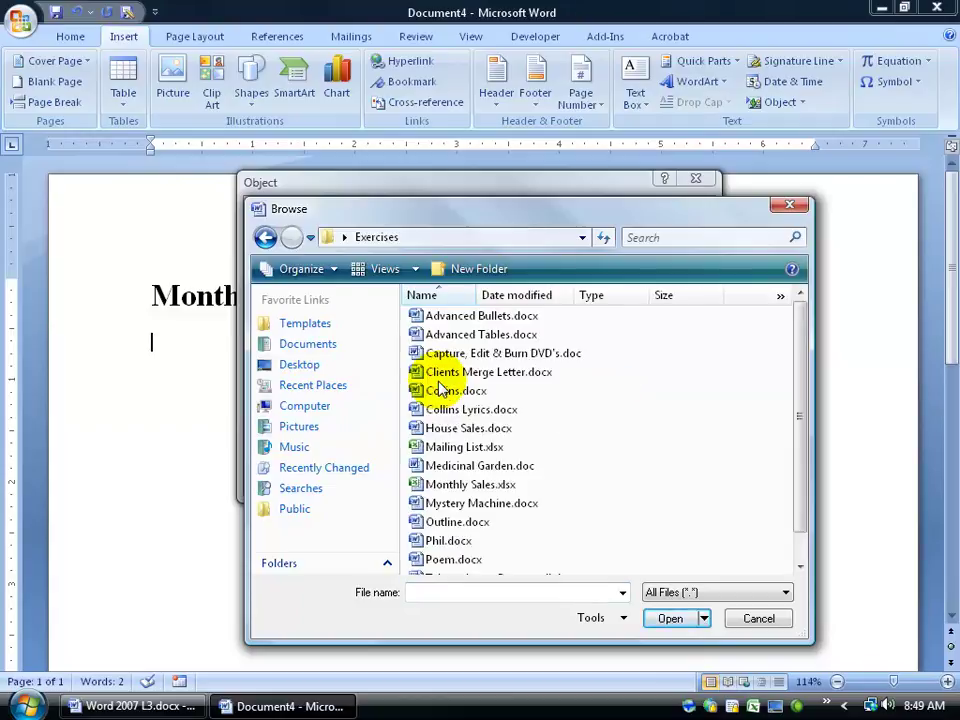
left_click(452, 485)
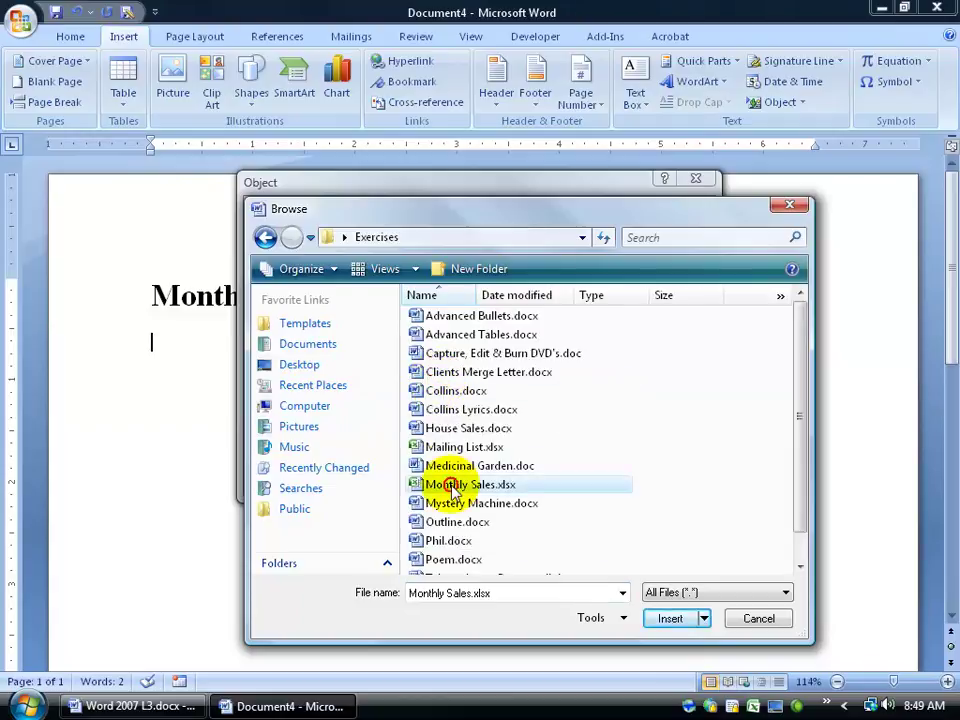
double_click(452, 485)
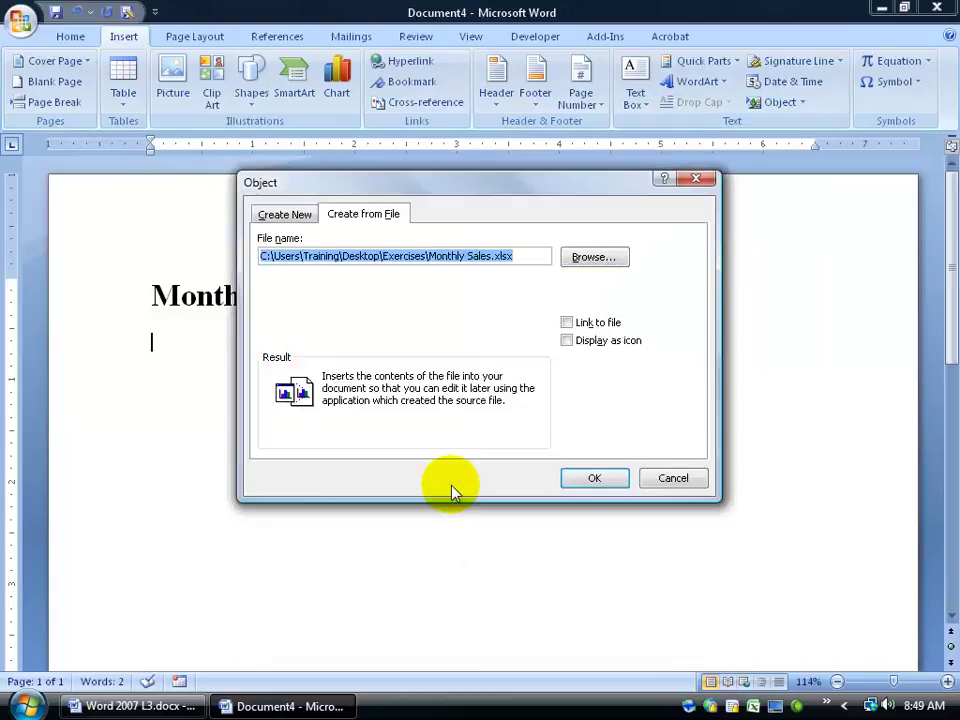
left_click(566, 324)
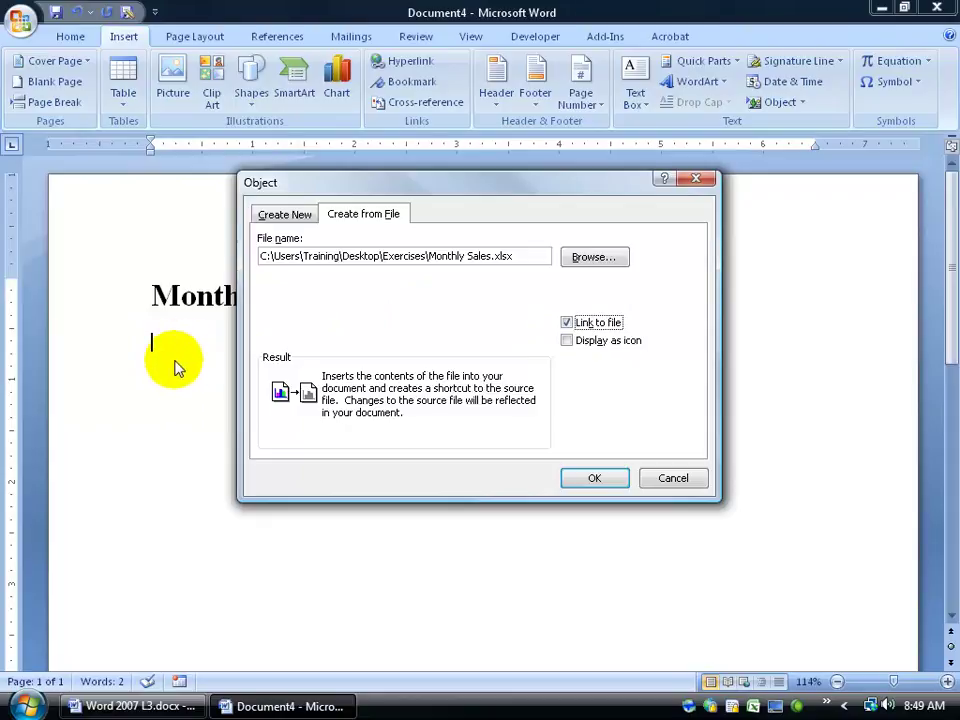
left_click(592, 474)
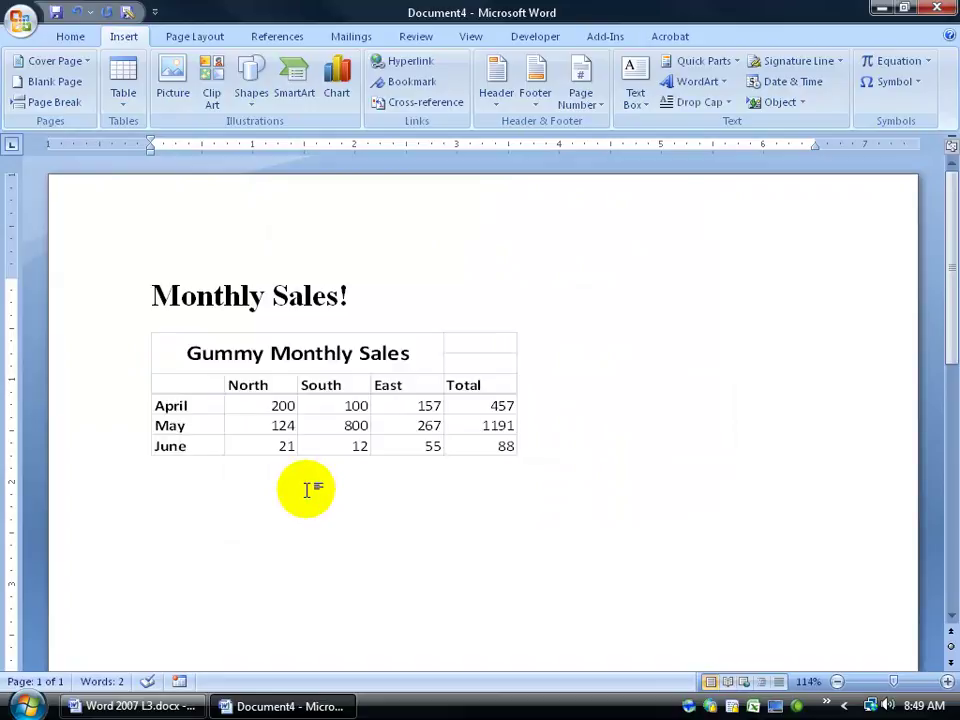
Step: Delete the inserted Gummy Monthly Sales worksheet object from the document
left_click(321, 345)
key("Delete")
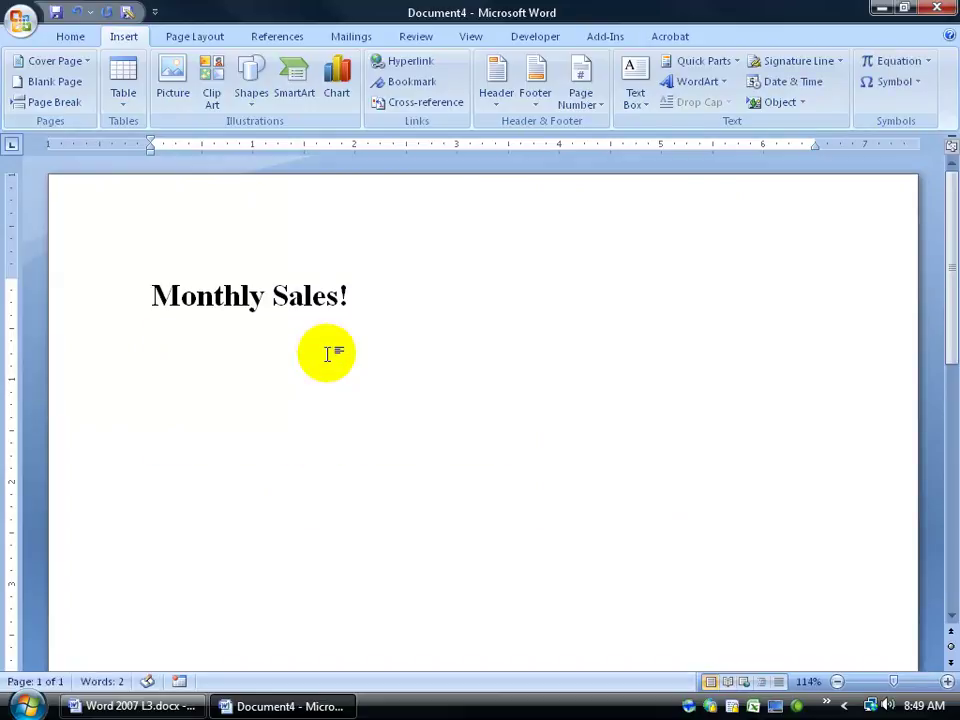
Step: Insert Monthly Sales.xlsx from the Exercises folder as an object with Link to file on and Display as icon off
left_click(778, 104)
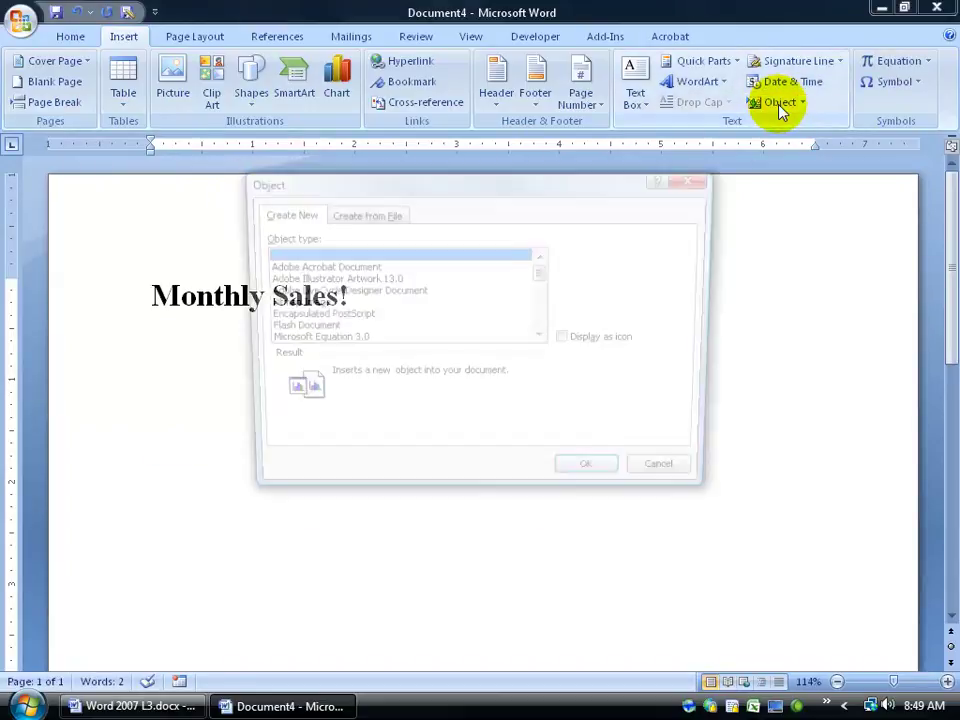
left_click(380, 216)
left_click(590, 257)
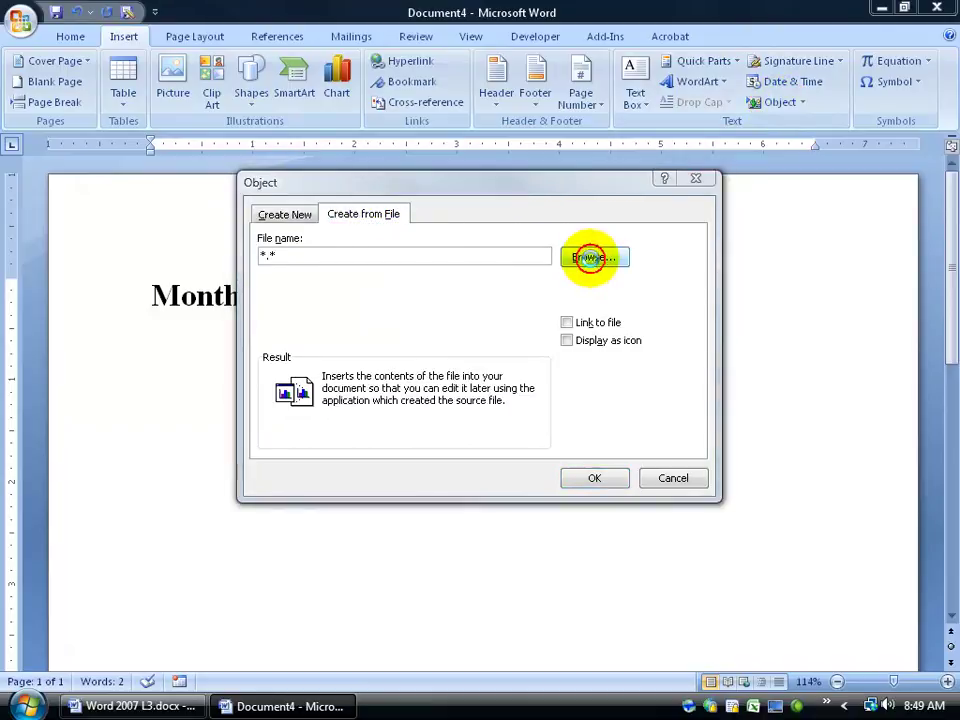
left_click(300, 364)
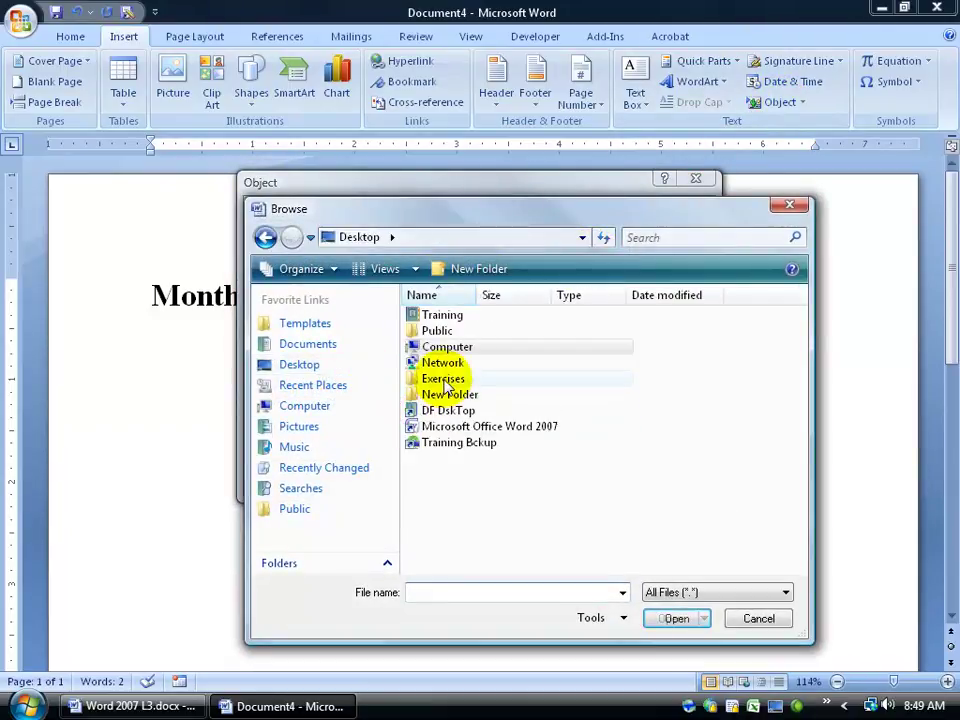
double_click(446, 386)
left_click(459, 487)
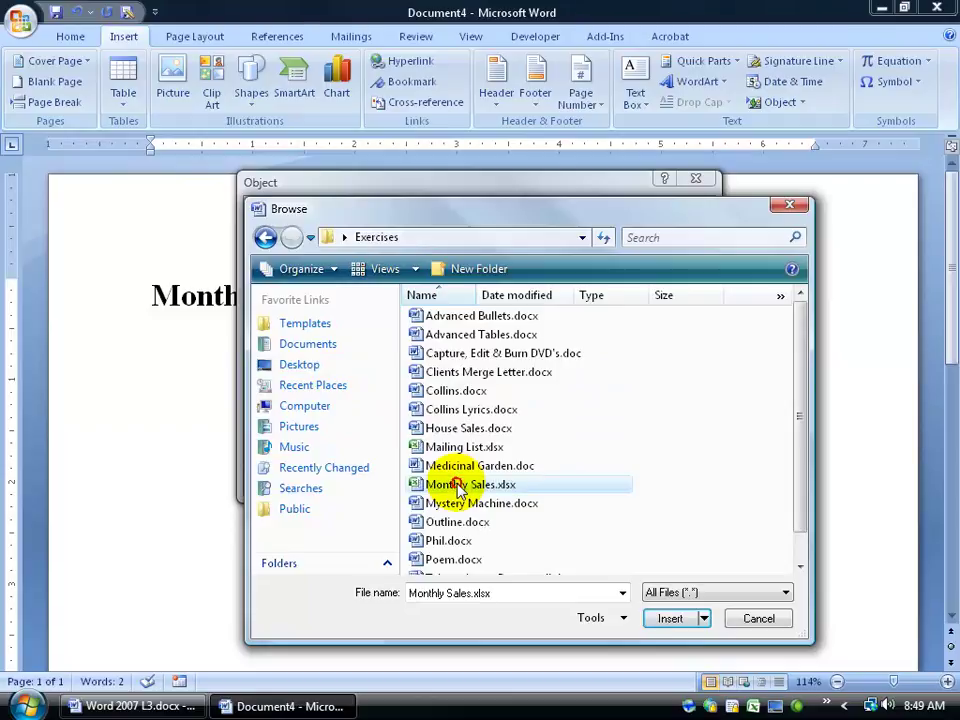
double_click(459, 487)
left_click(566, 322)
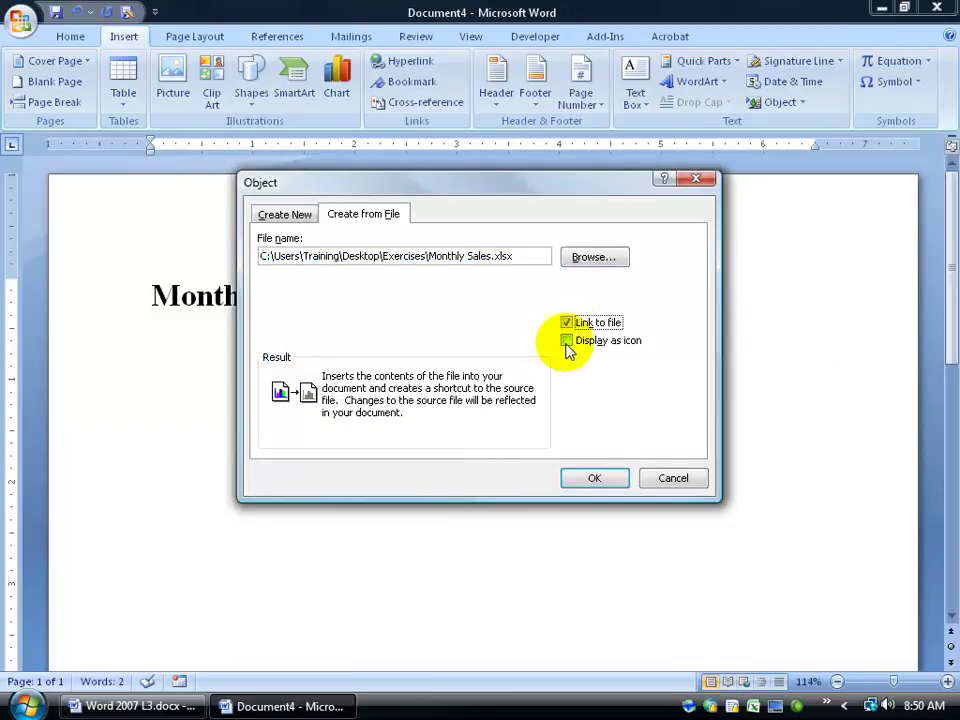
left_click(568, 341)
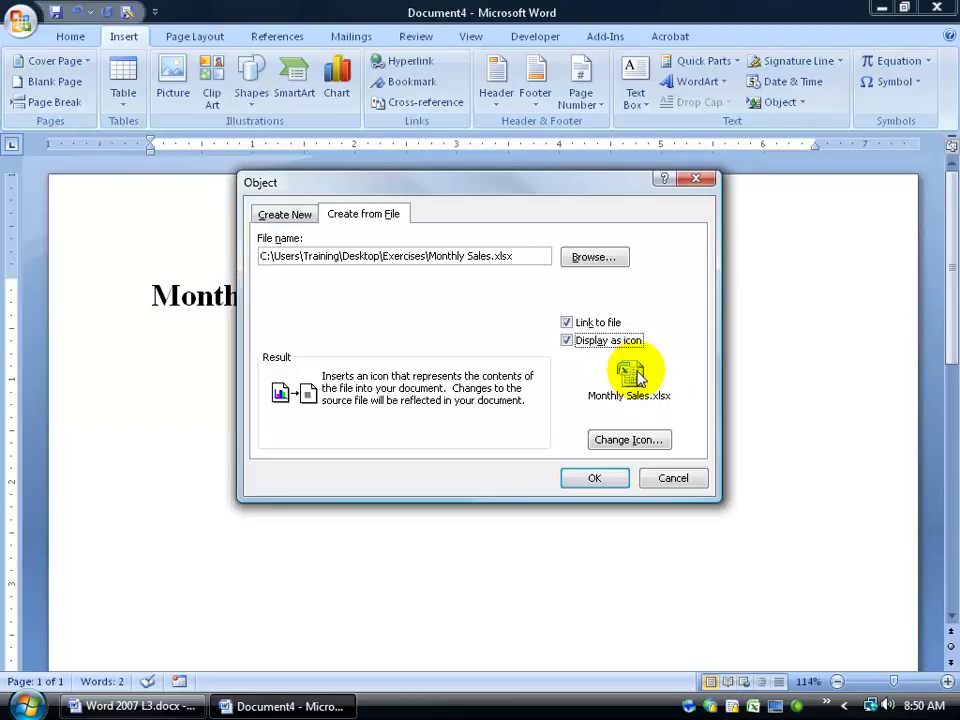
left_click(568, 340)
left_click(597, 478)
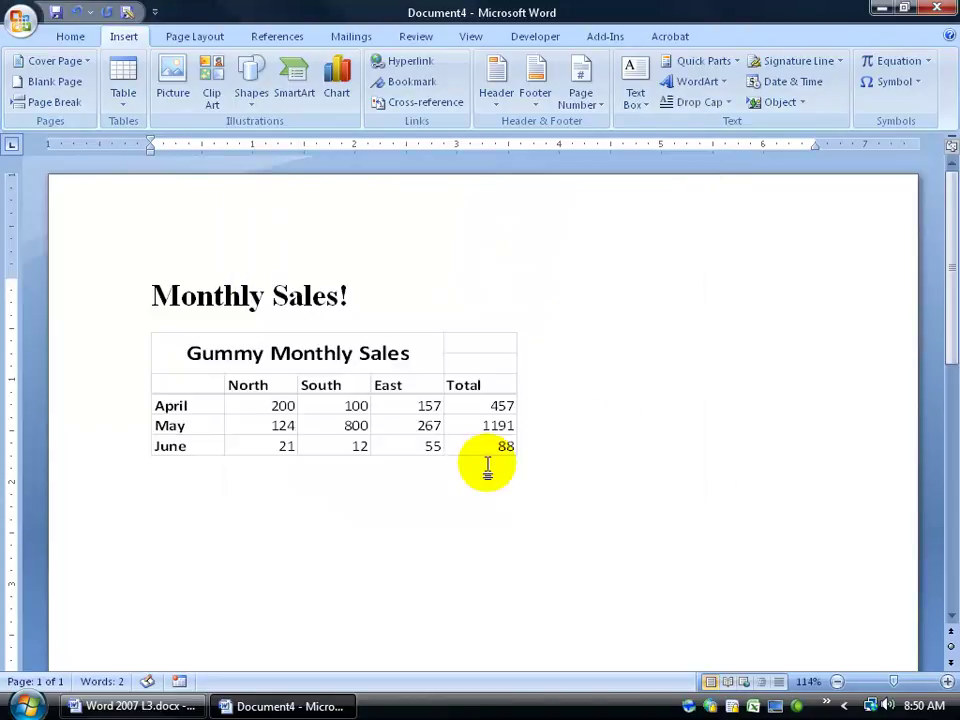
Step: Open the linked sales worksheet in Excel from the inserted object, and close Excel without editing it
left_click(408, 402)
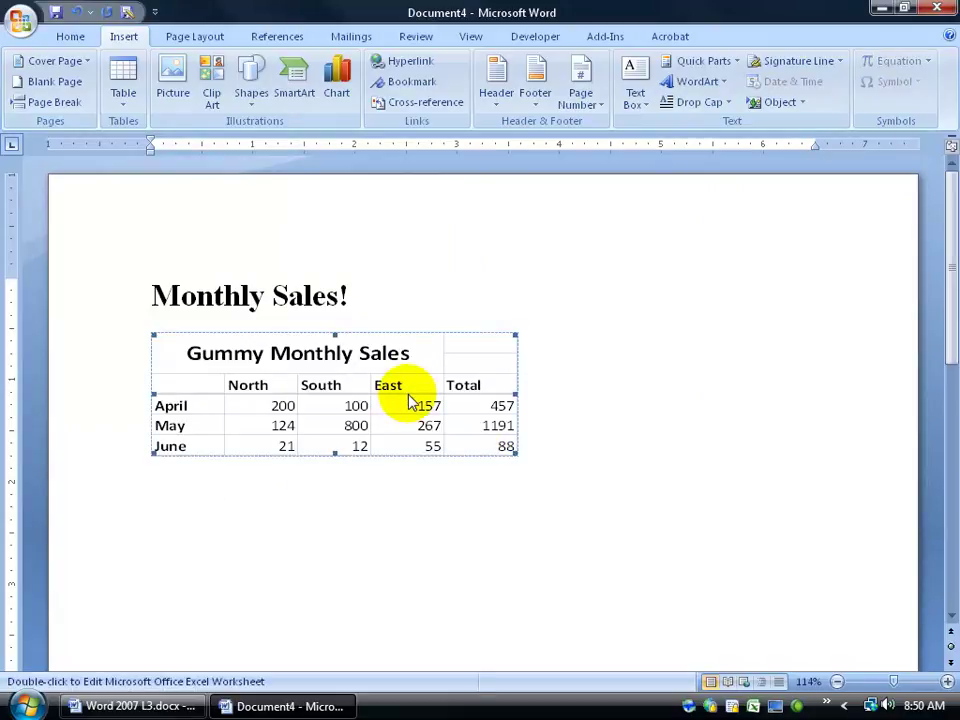
double_click(372, 360)
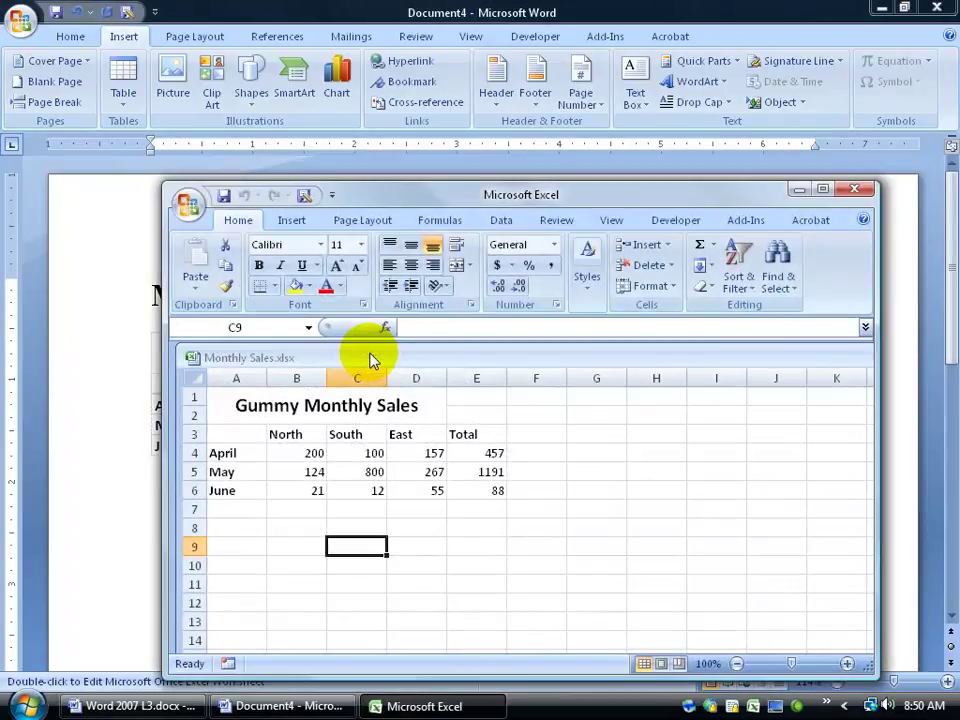
left_click(854, 189)
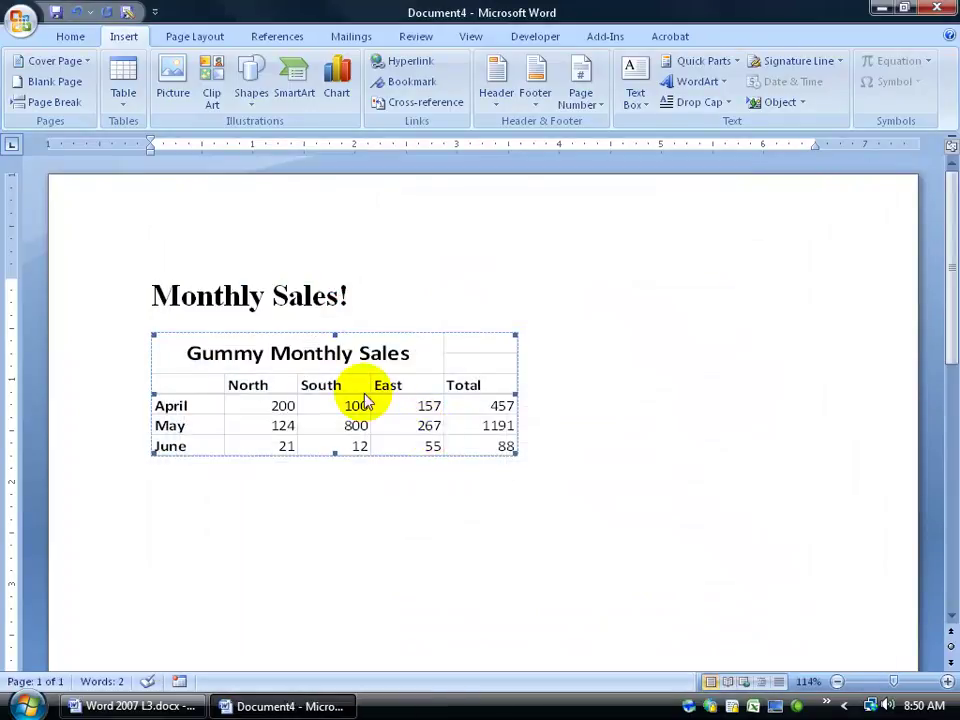
Step: Open the linked Monthly Sales worksheet for editing in Excel through the object's Edit Link command, and maximize the workbook
right_click(364, 397)
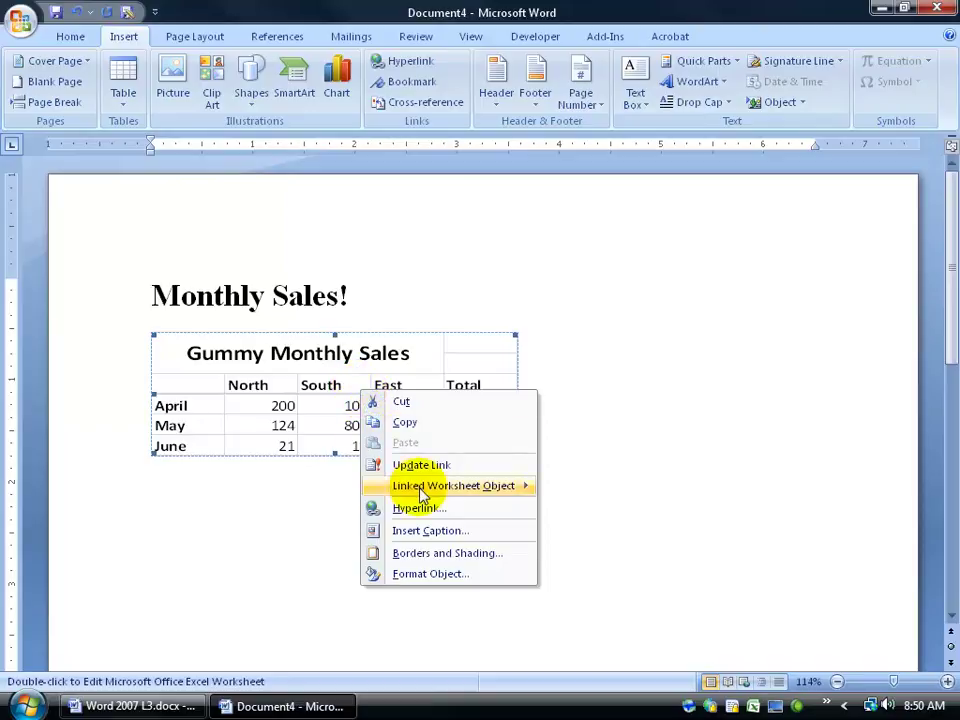
mouse_move(422, 494)
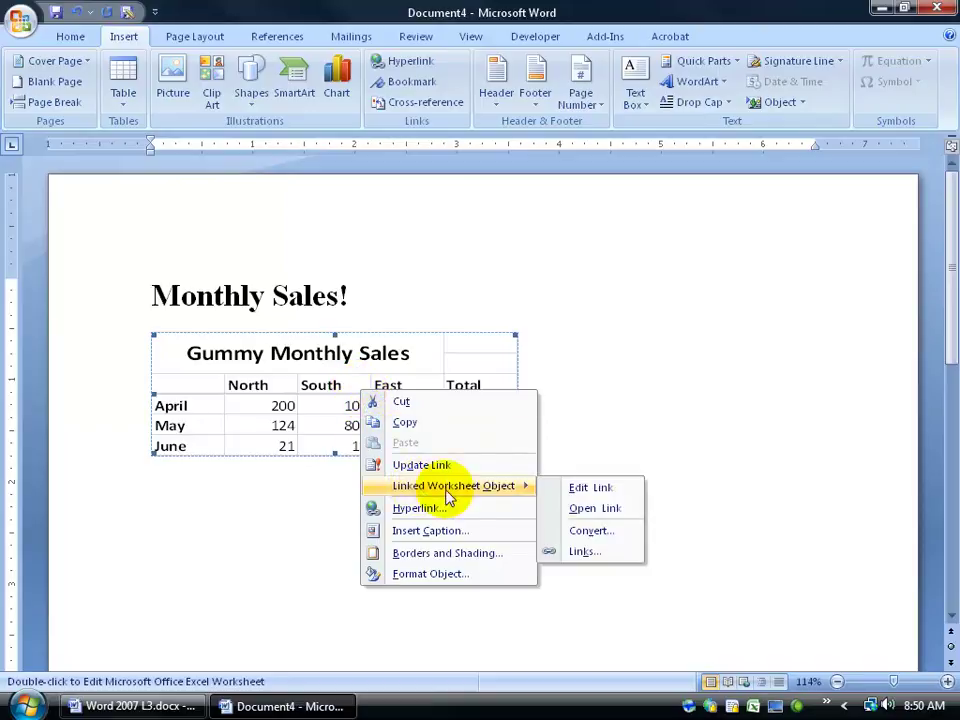
left_click(592, 488)
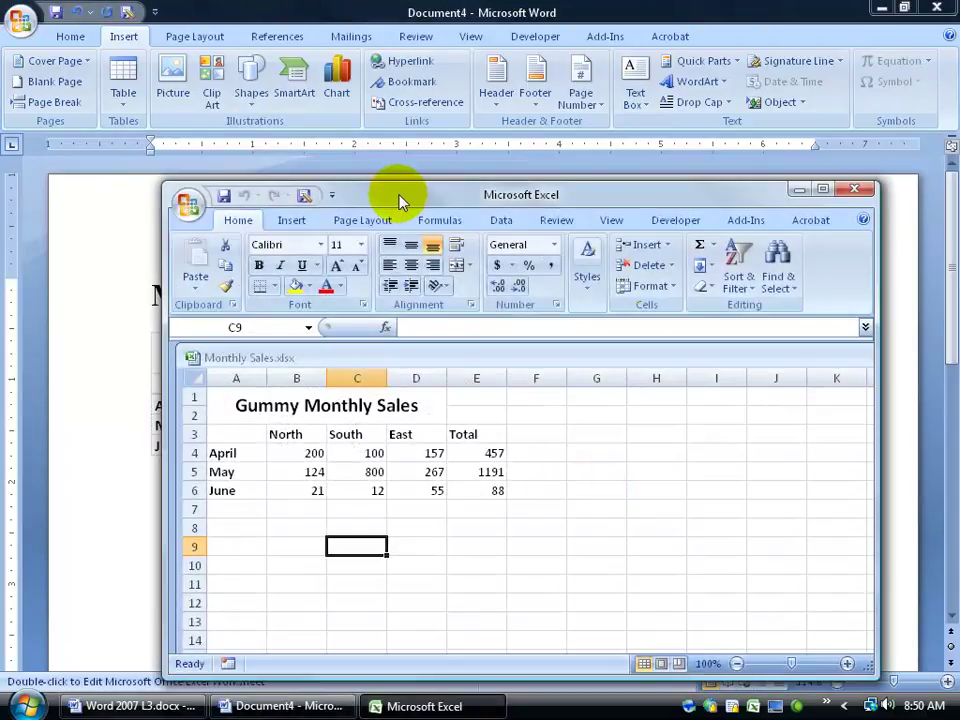
double_click(245, 357)
Step: Fill the Gummy Monthly Sales table range A1:E6 in the workbook with the white theme color
left_click_drag(219, 377, 450, 459)
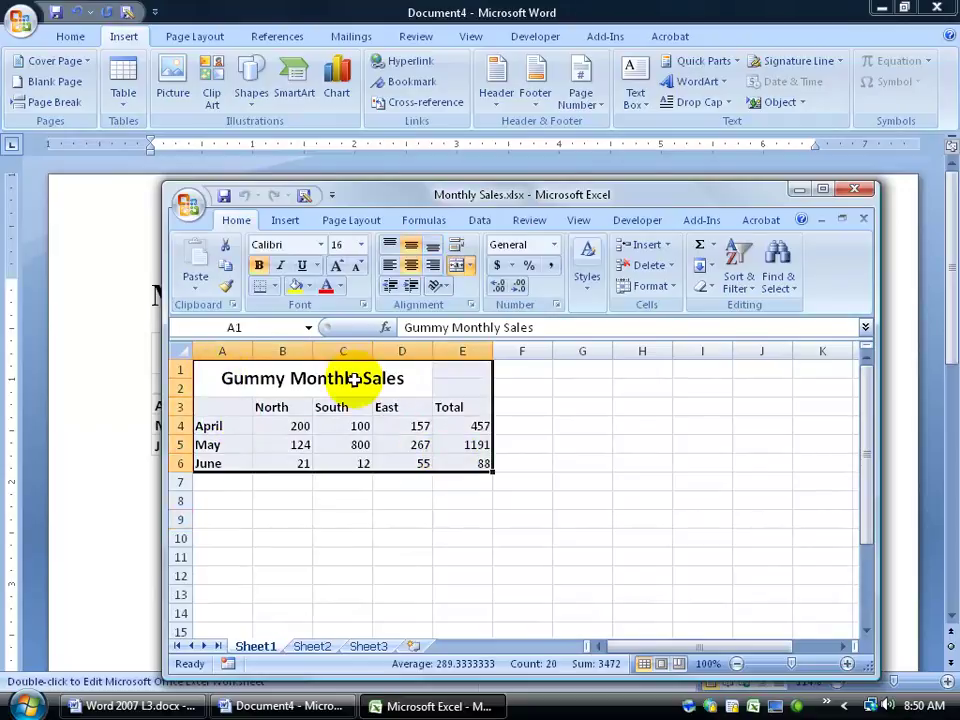
left_click_drag(373, 201, 527, 212)
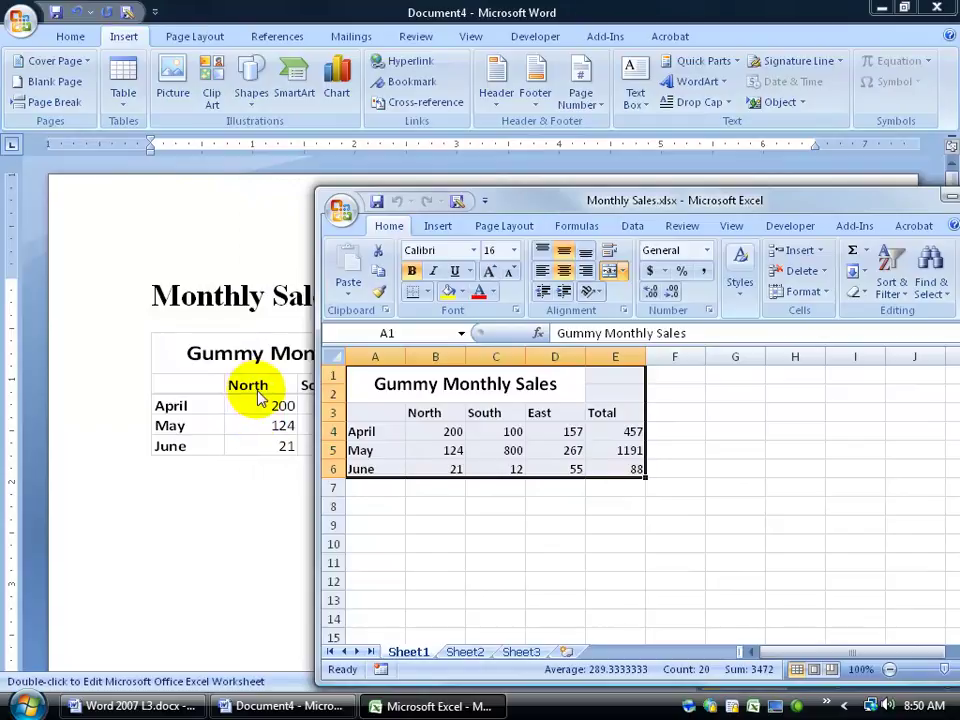
left_click(461, 292)
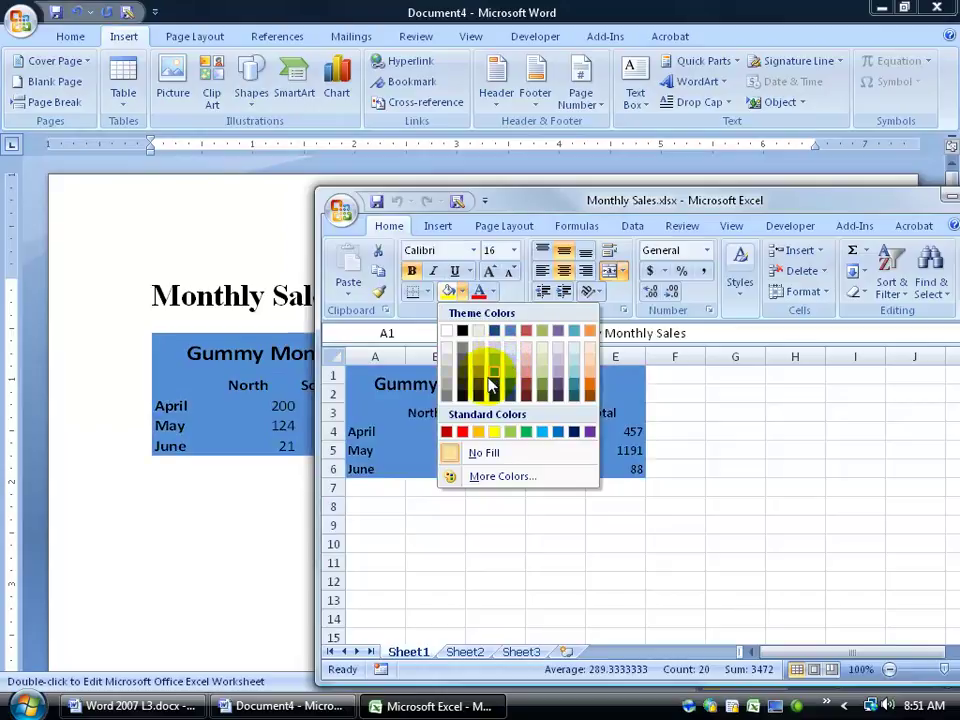
left_click(446, 333)
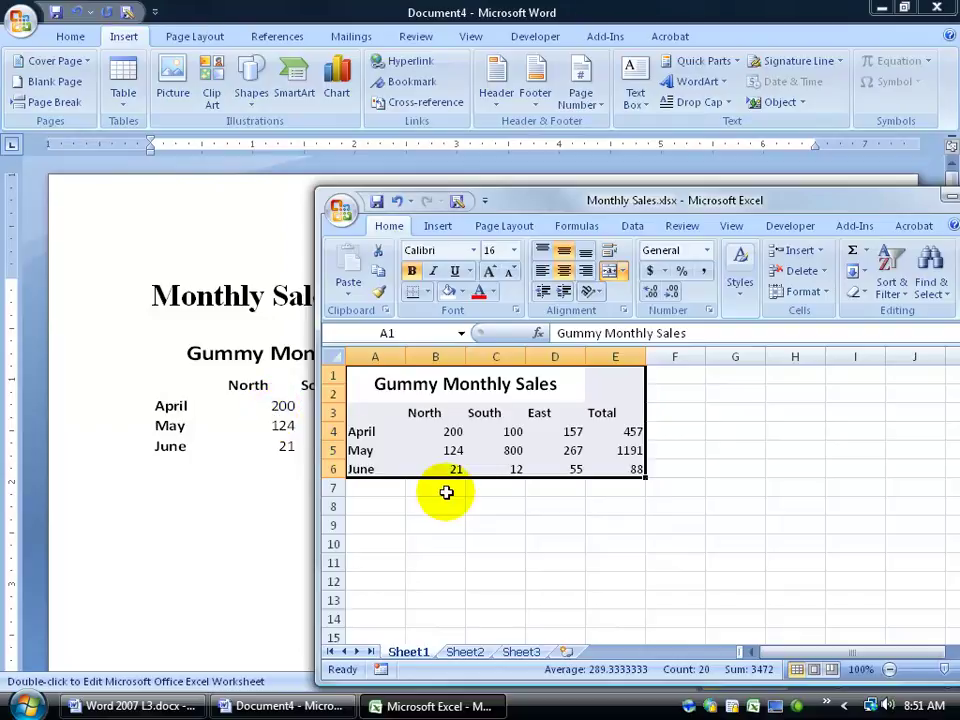
Step: Set April's North sales in cell B4 to 150, and close Excel saving the changes to Monthly Sales.xlsx
left_click(452, 433)
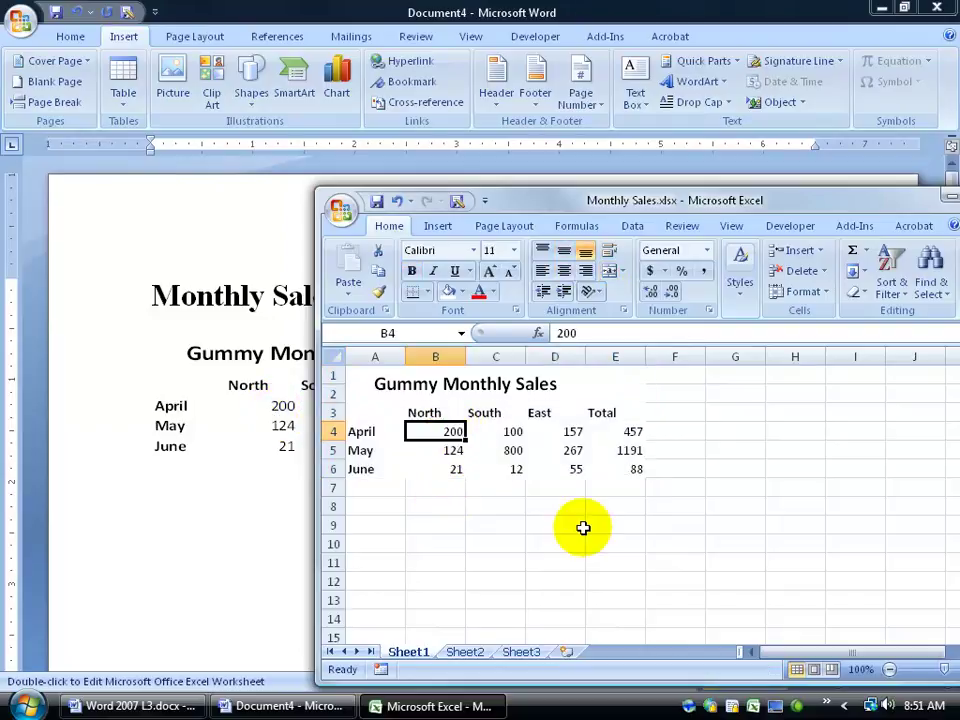
type("15")
key("Tab")
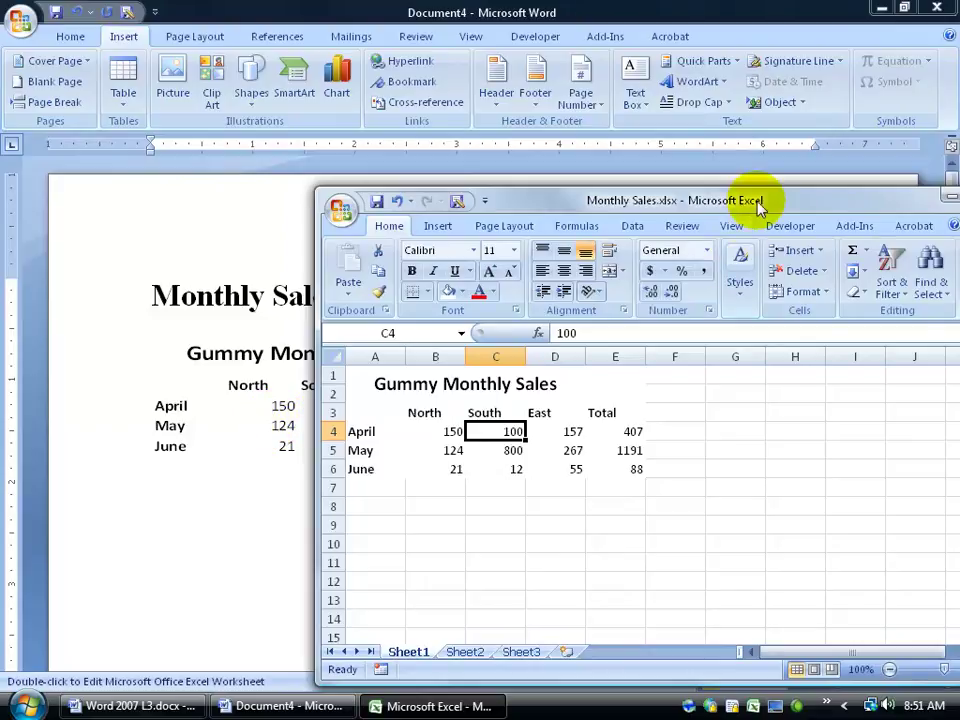
left_click_drag(790, 200, 670, 216)
left_click(886, 213)
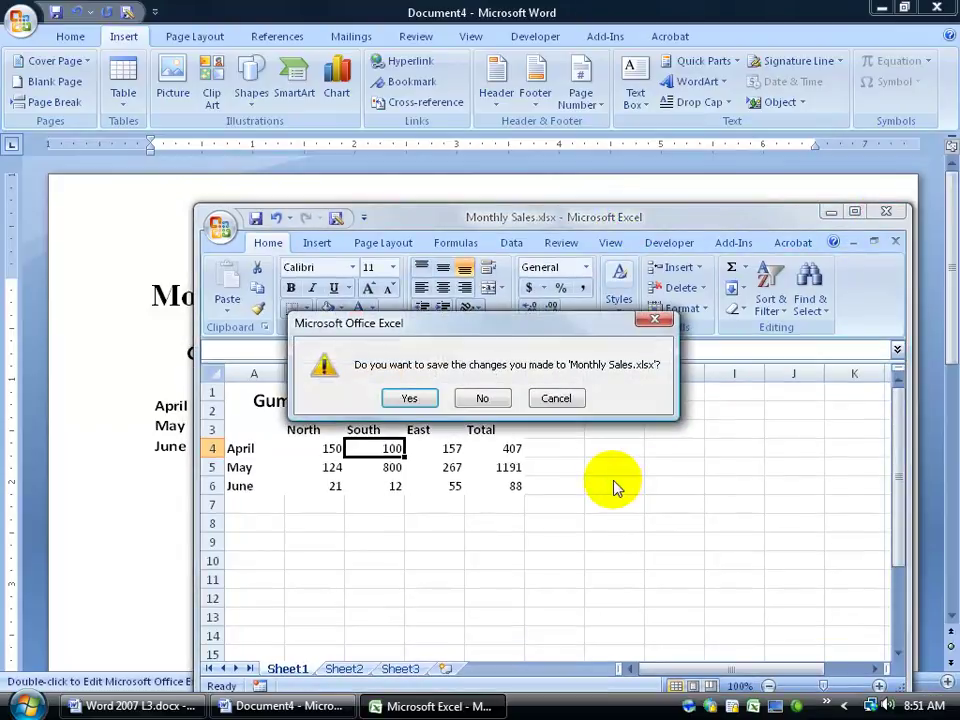
left_click(410, 399)
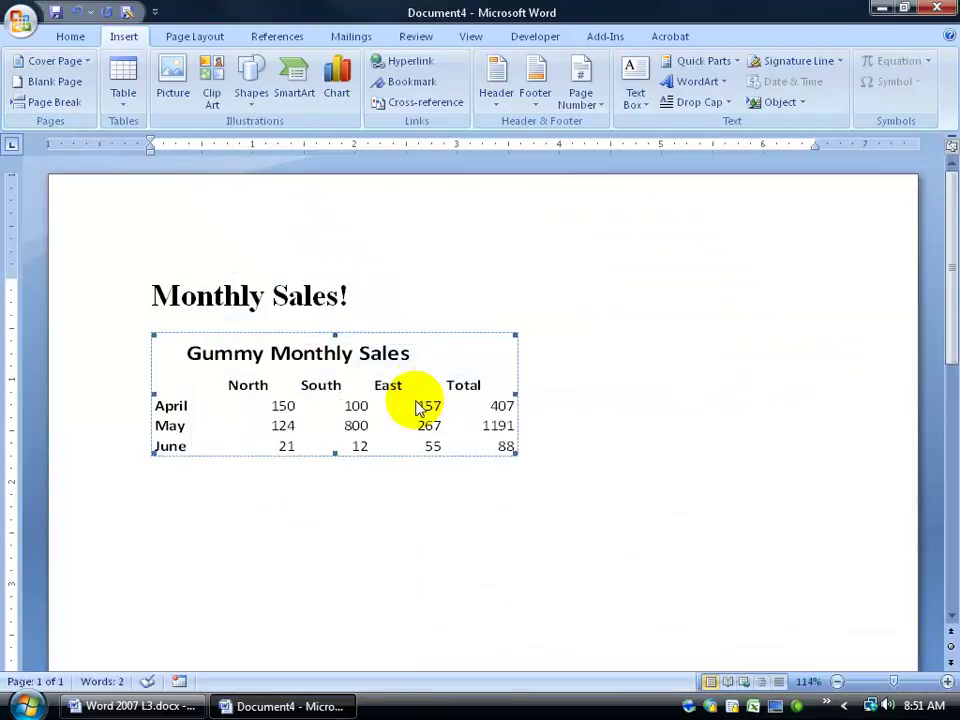
Step: Update the link of the worksheet object in the Word document and add an empty paragraph below it
right_click(351, 390)
left_click(399, 464)
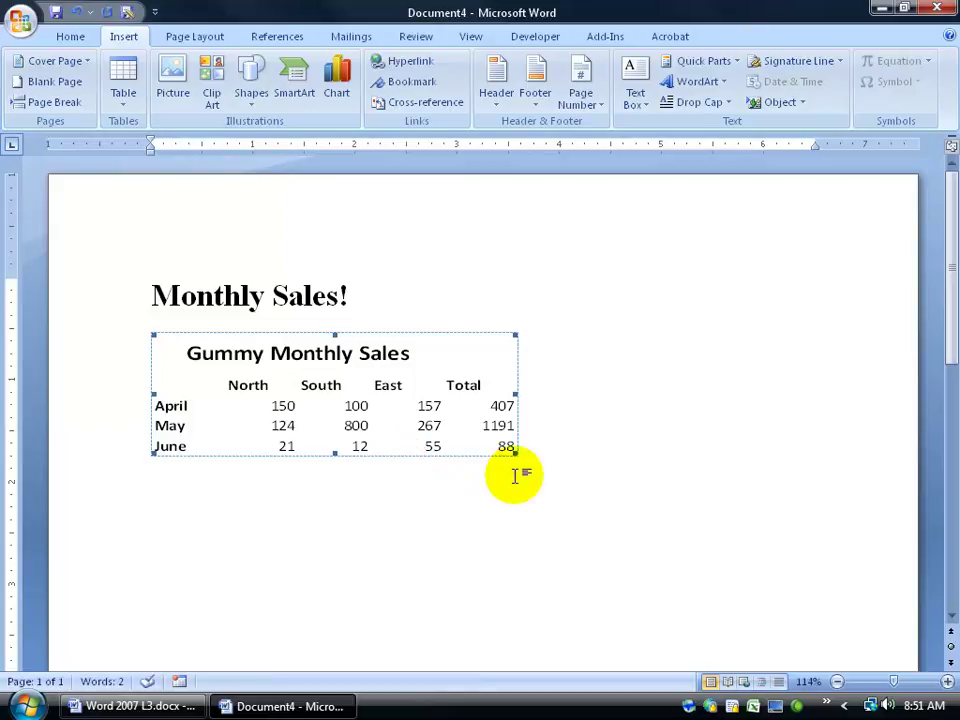
left_click(556, 470)
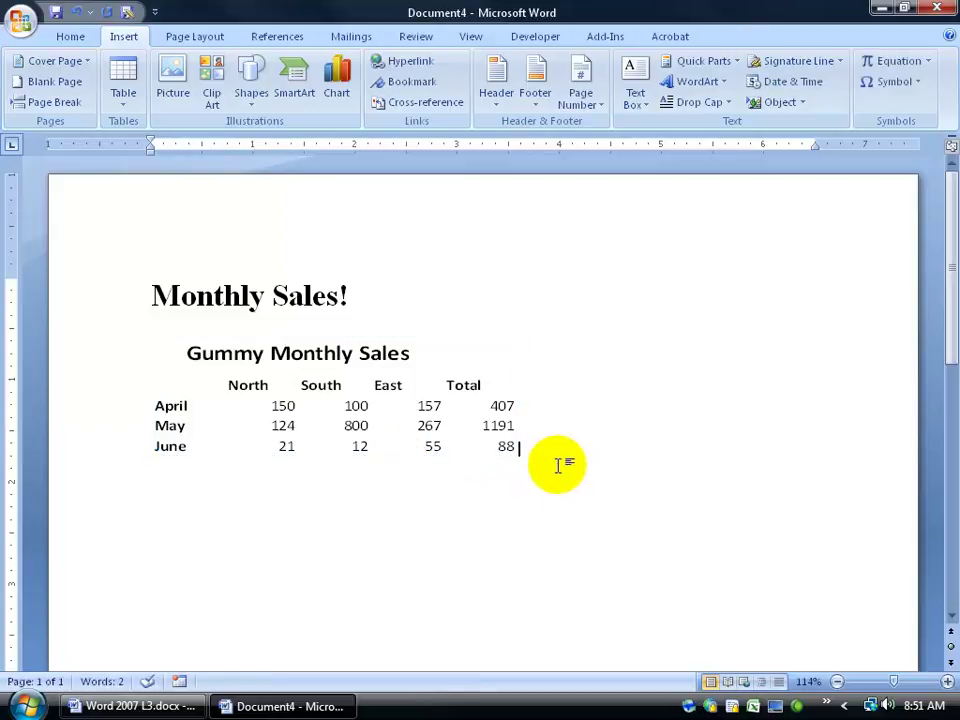
key("Return")
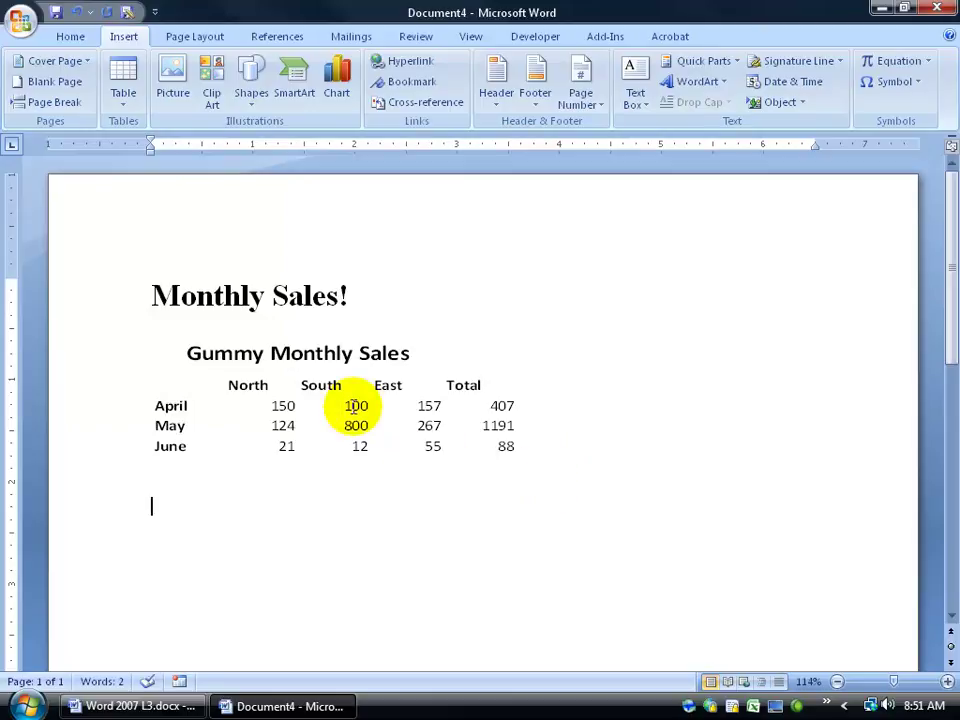
Step: Insert a clustered column chart in the empty paragraph below the linked worksheet object
left_click(426, 404)
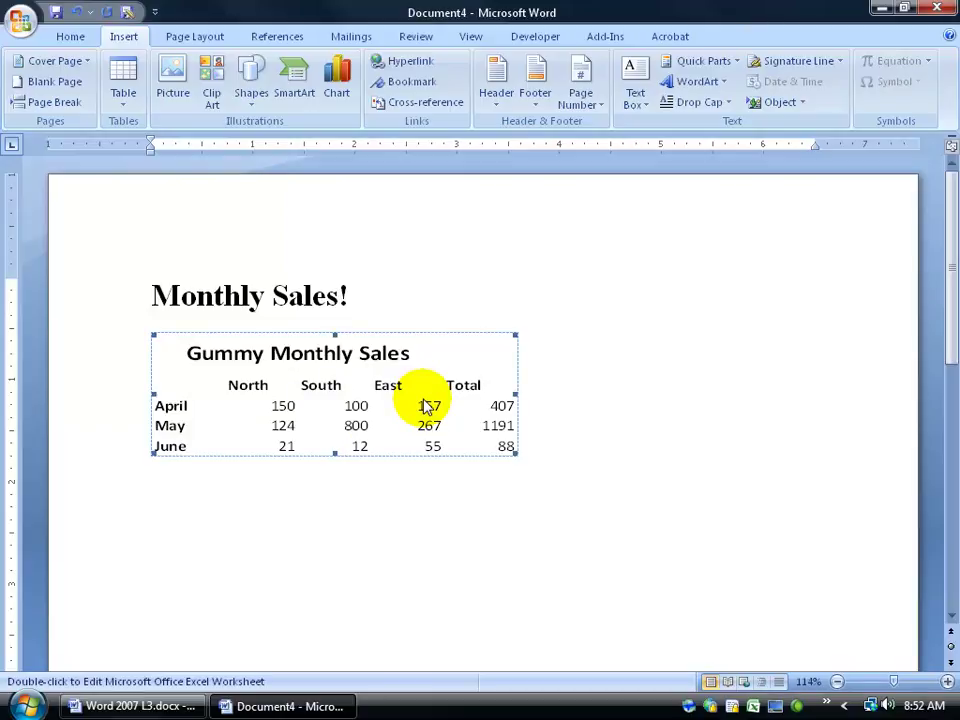
left_click(246, 507)
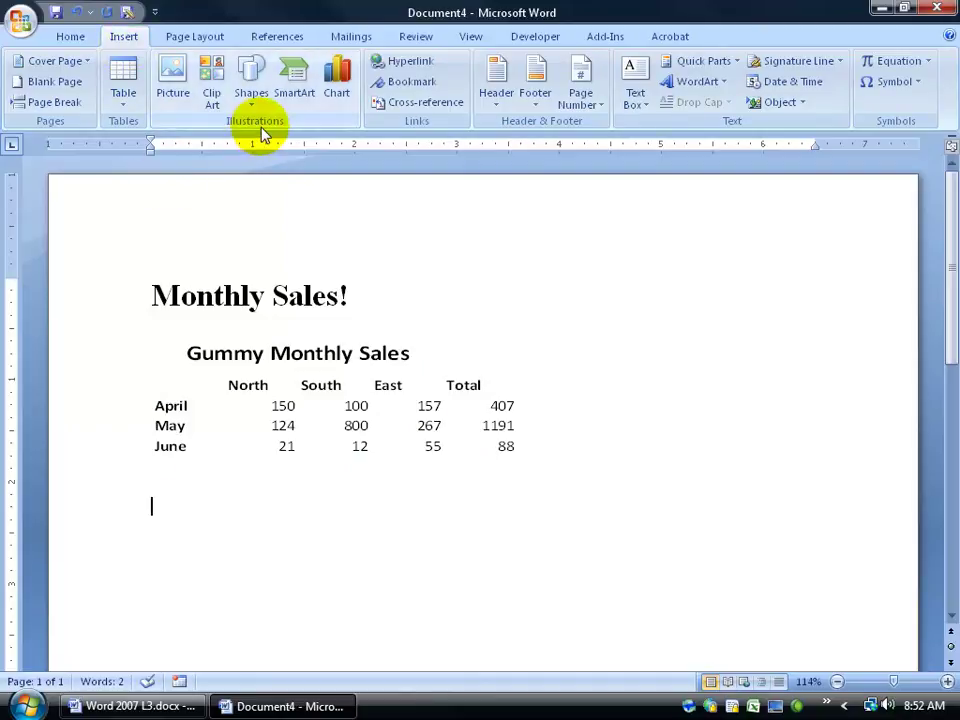
left_click(336, 78)
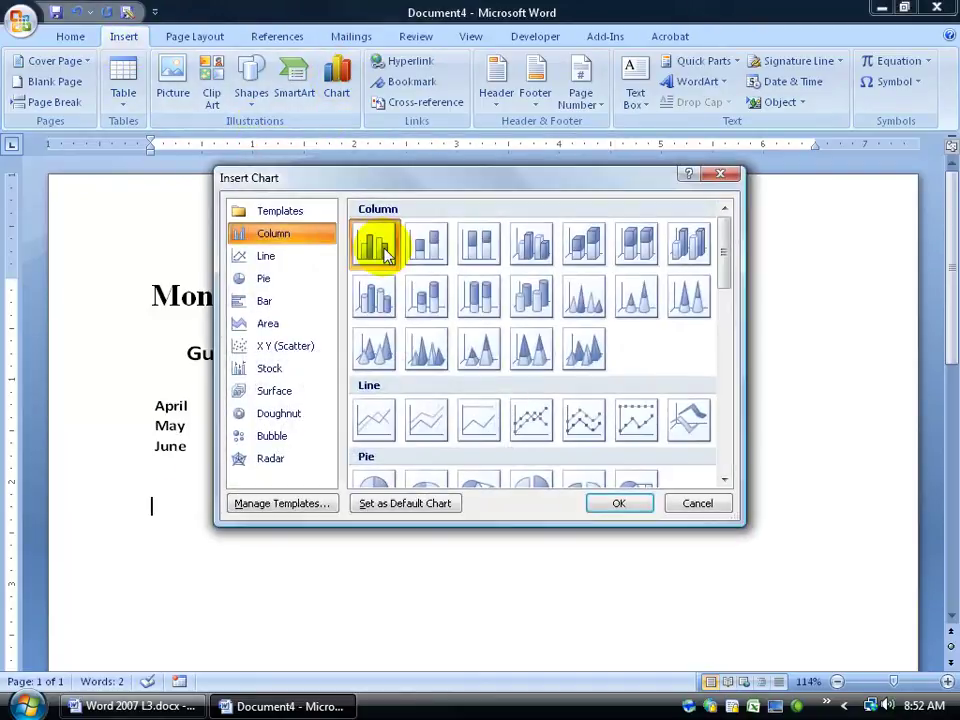
left_click(618, 505)
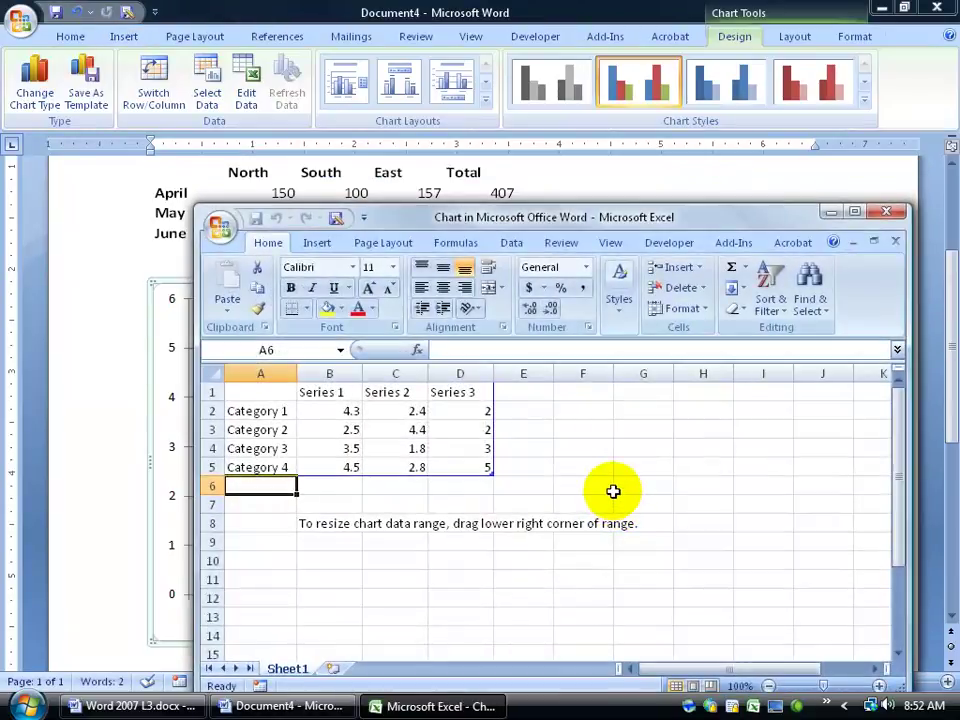
Step: Move the chart's Excel data window clear of the sales table and minimize it
left_click_drag(414, 220, 667, 222)
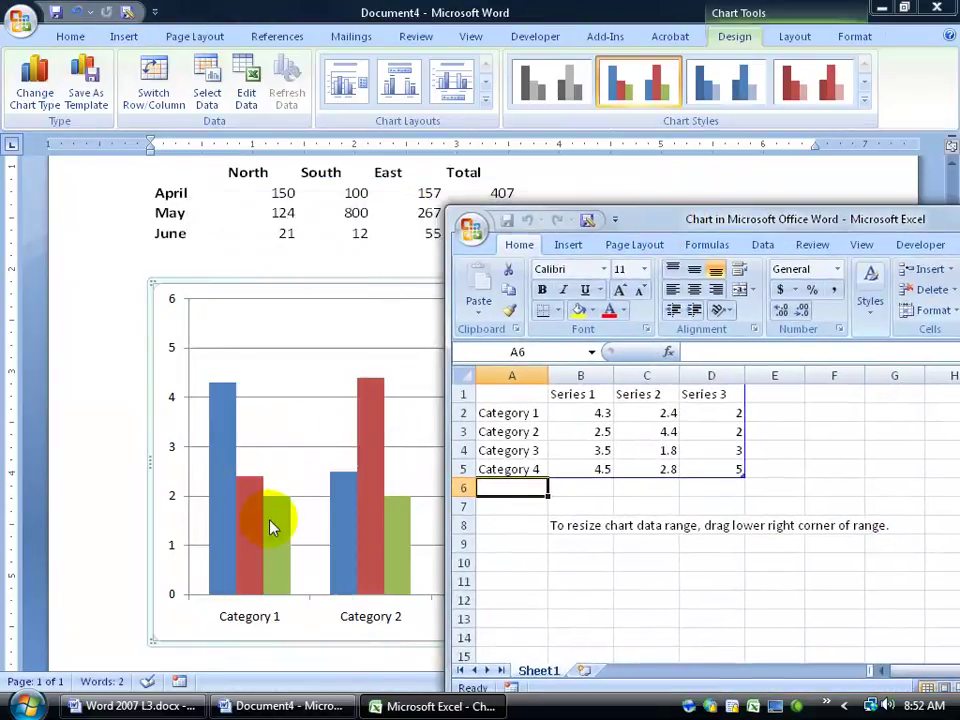
left_click_drag(478, 215, 440, 209)
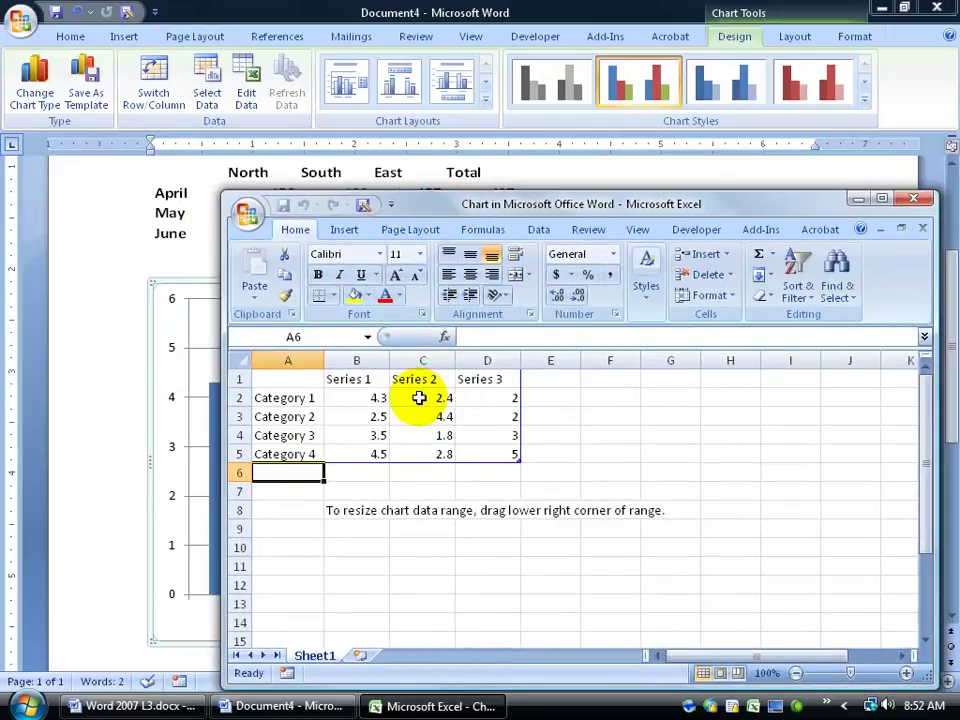
left_click_drag(433, 204, 429, 296)
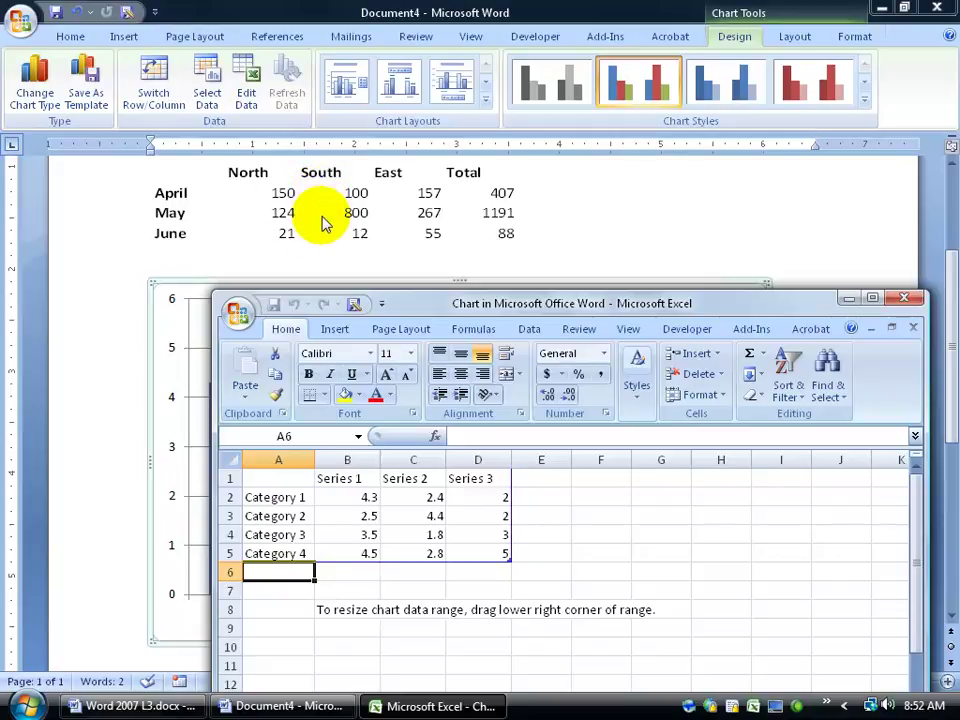
left_click(849, 298)
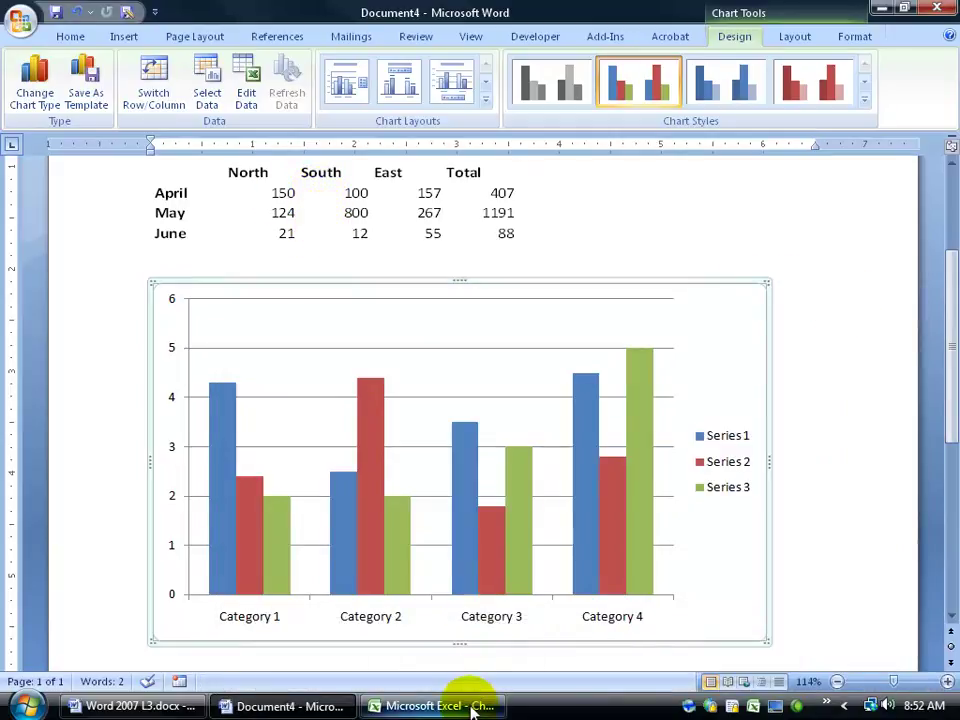
mouse_move(474, 706)
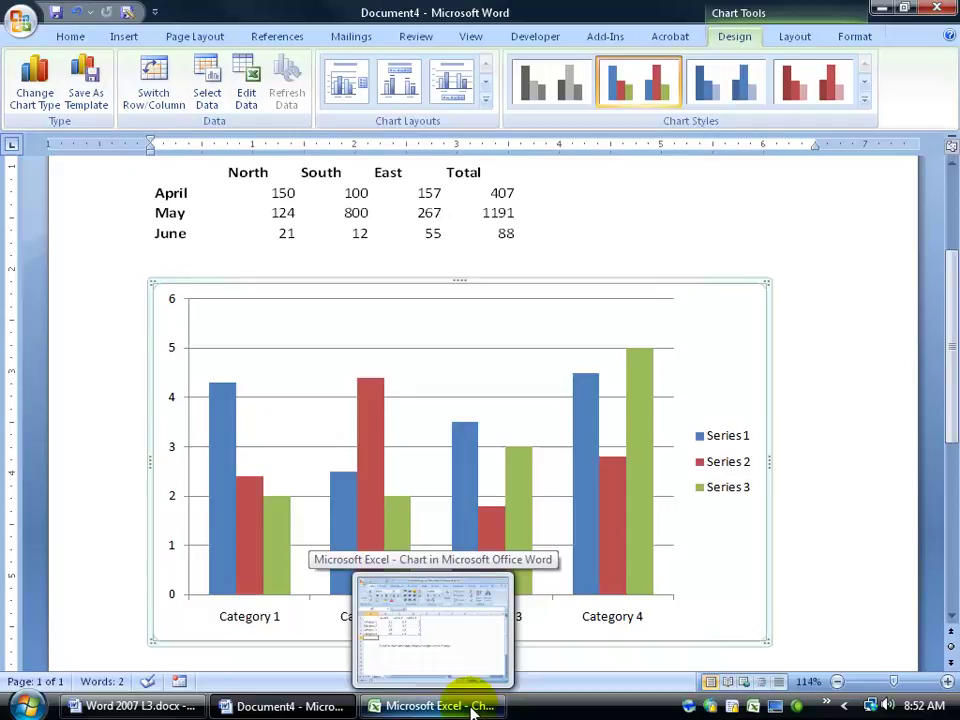
Step: Open the linked Monthly Sales worksheet in Excel and copy the range A3:E6 without the title
left_click(335, 210)
double_click(335, 210)
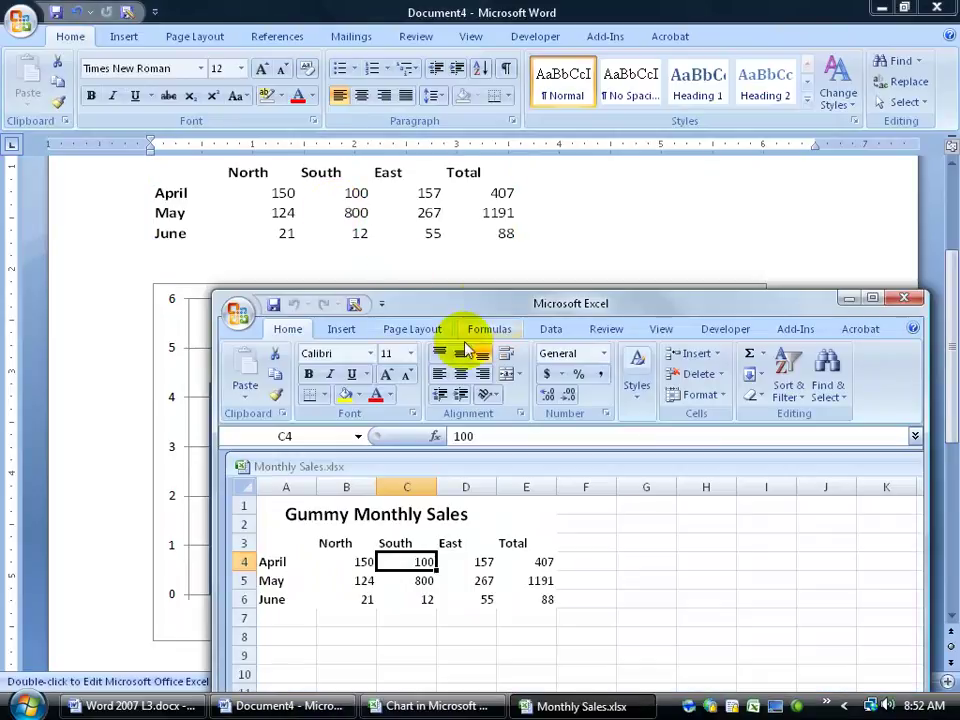
left_click_drag(483, 312, 553, 197)
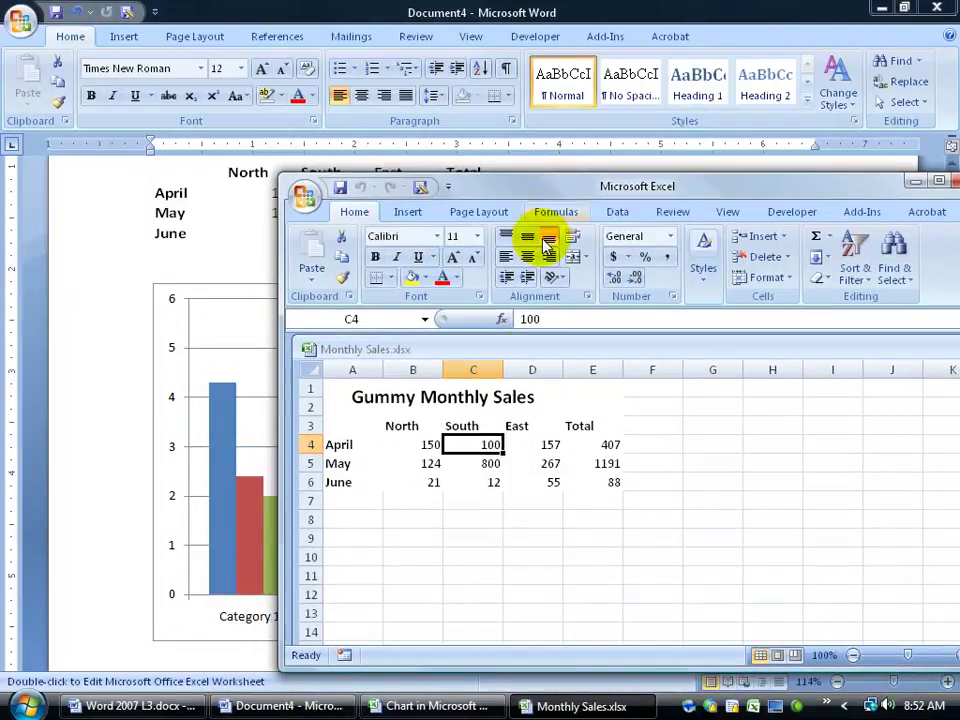
left_click(435, 706)
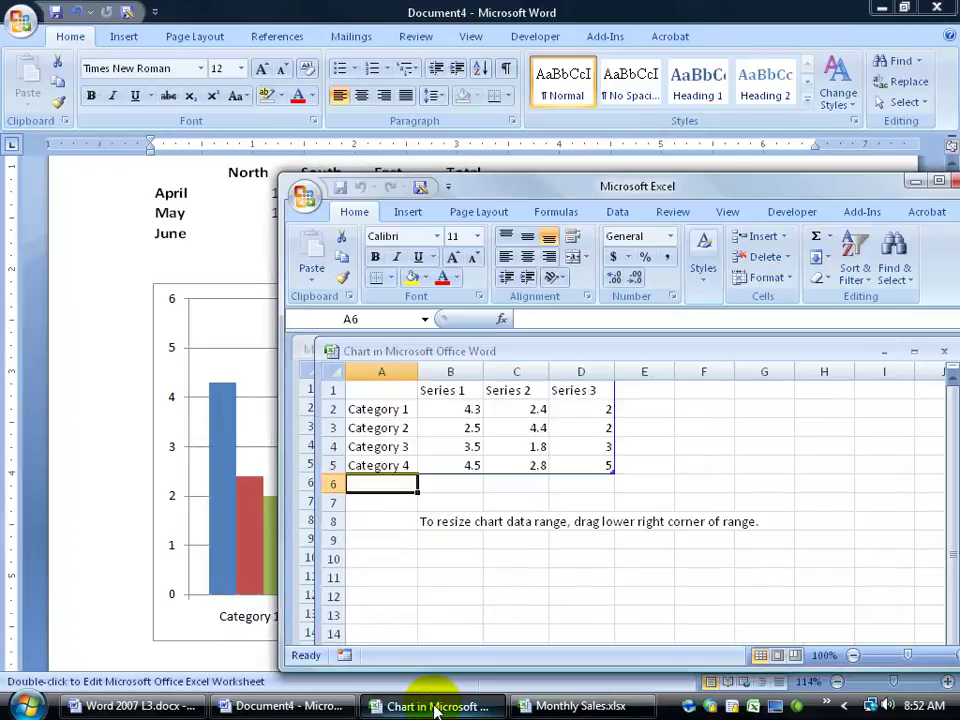
left_click(551, 708)
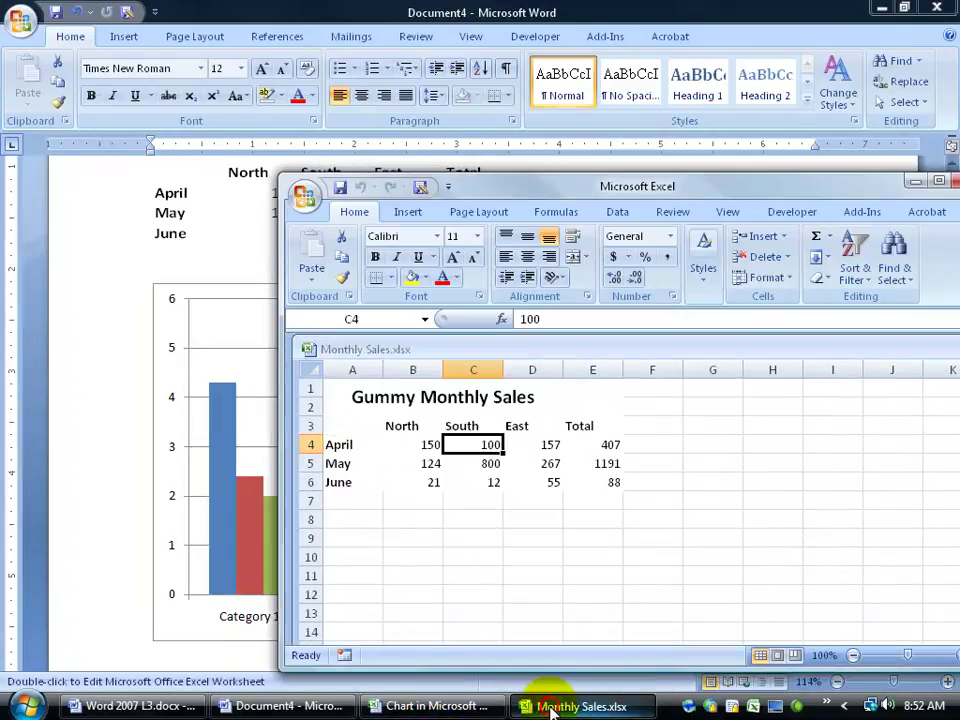
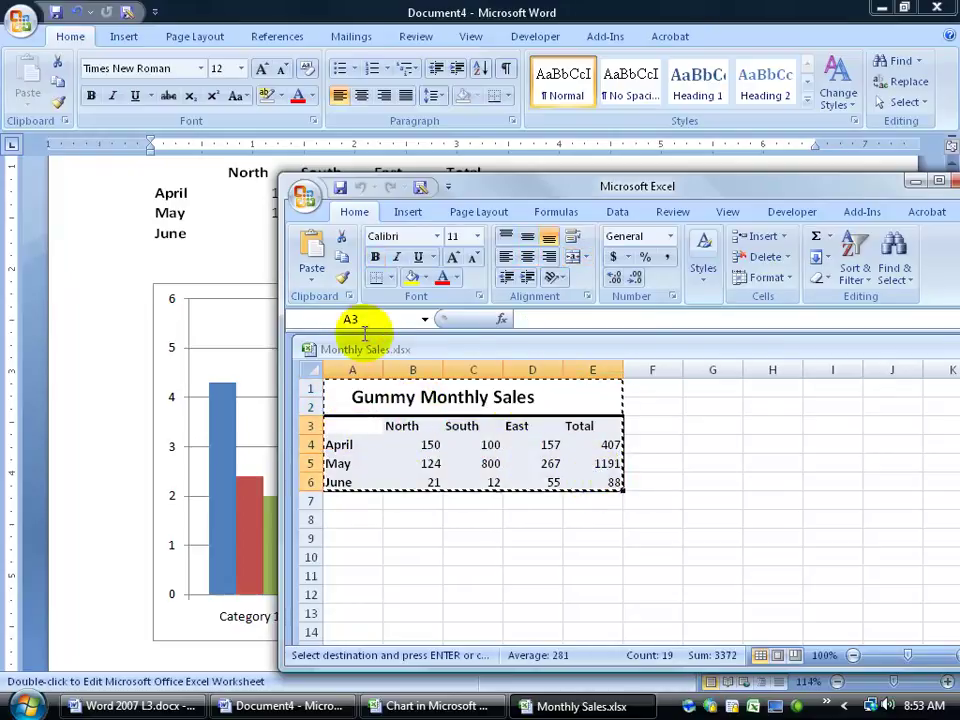
left_click(340, 258)
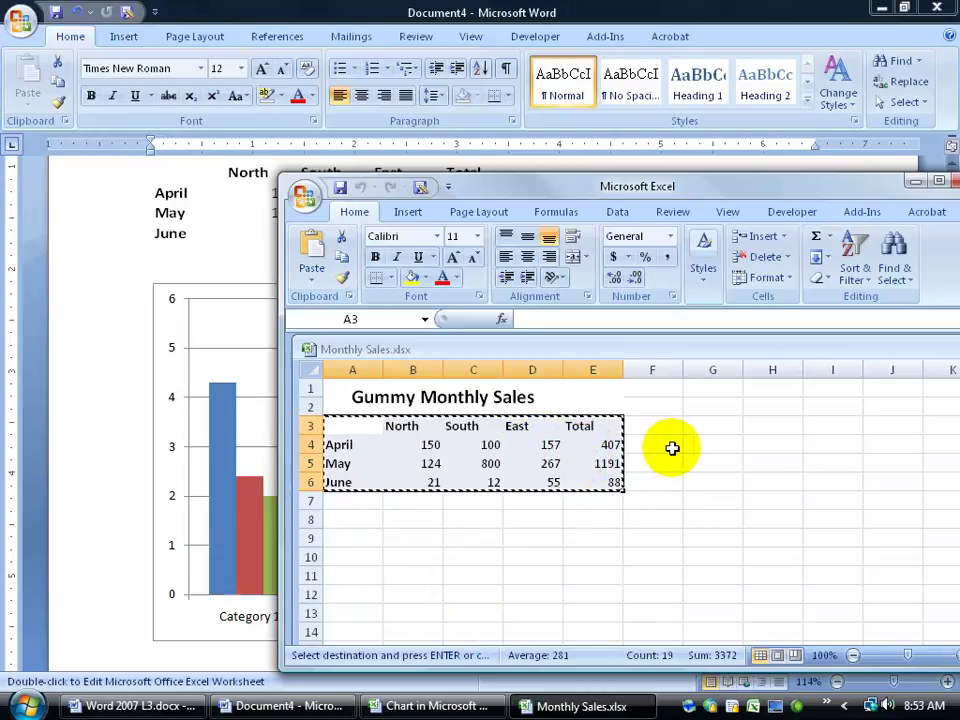
Step: Paste the copied sales figures into the chart's data sheet starting at cell A1, and move the window below the Word table
left_click(430, 706)
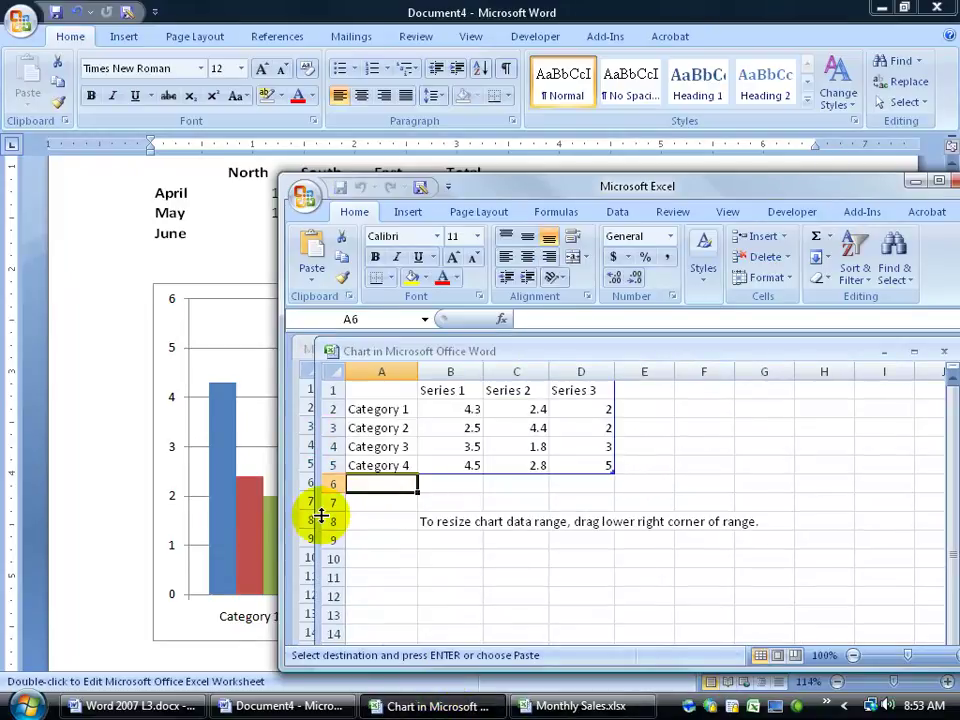
double_click(703, 353)
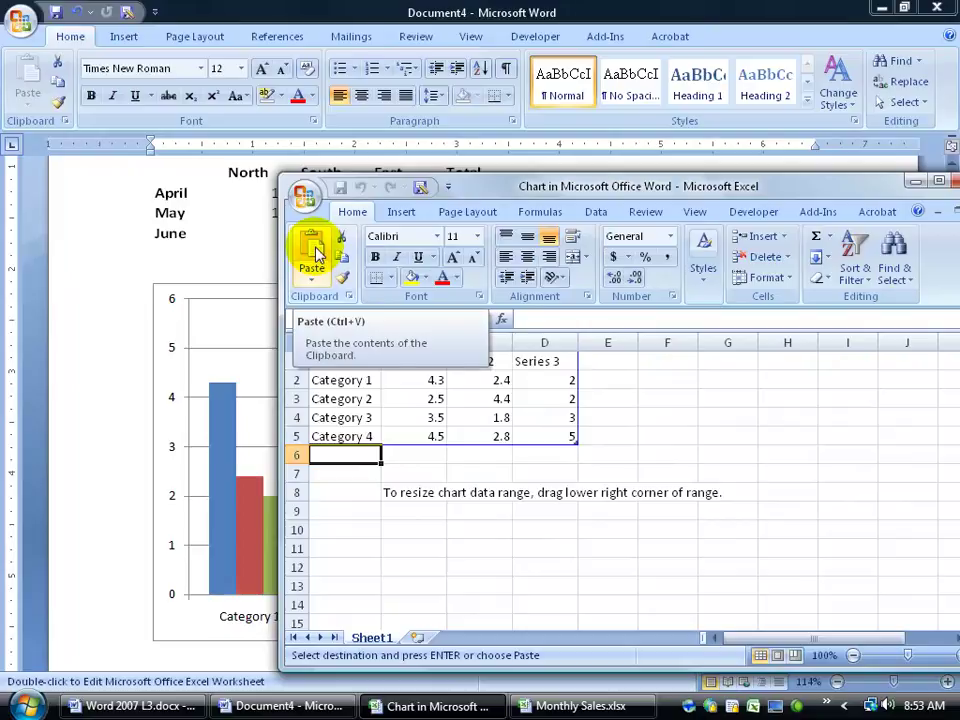
left_click(343, 364)
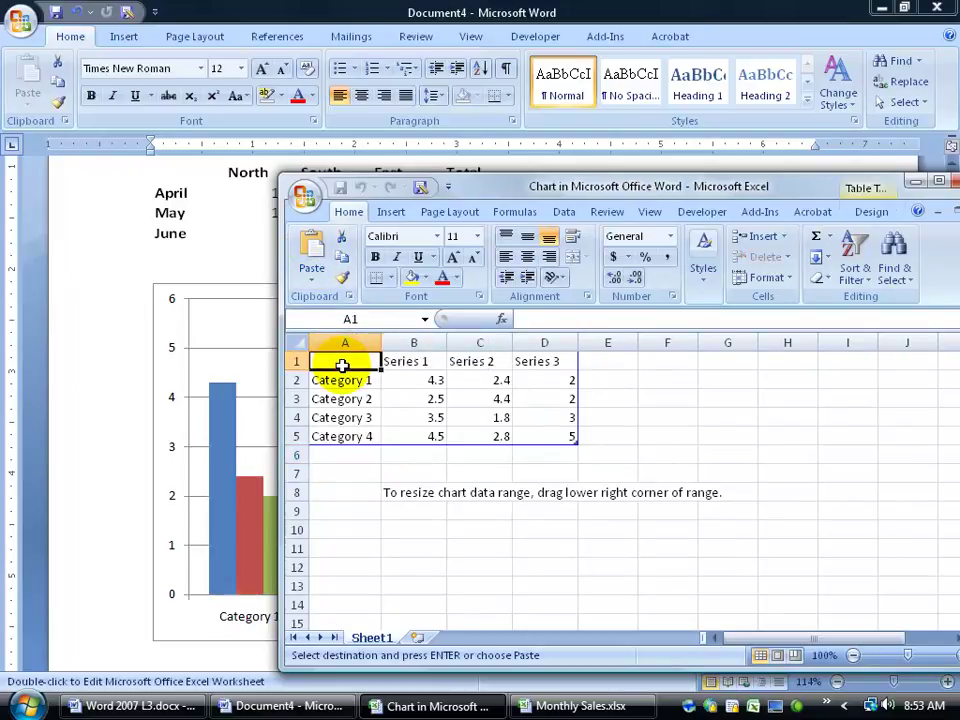
left_click(311, 252)
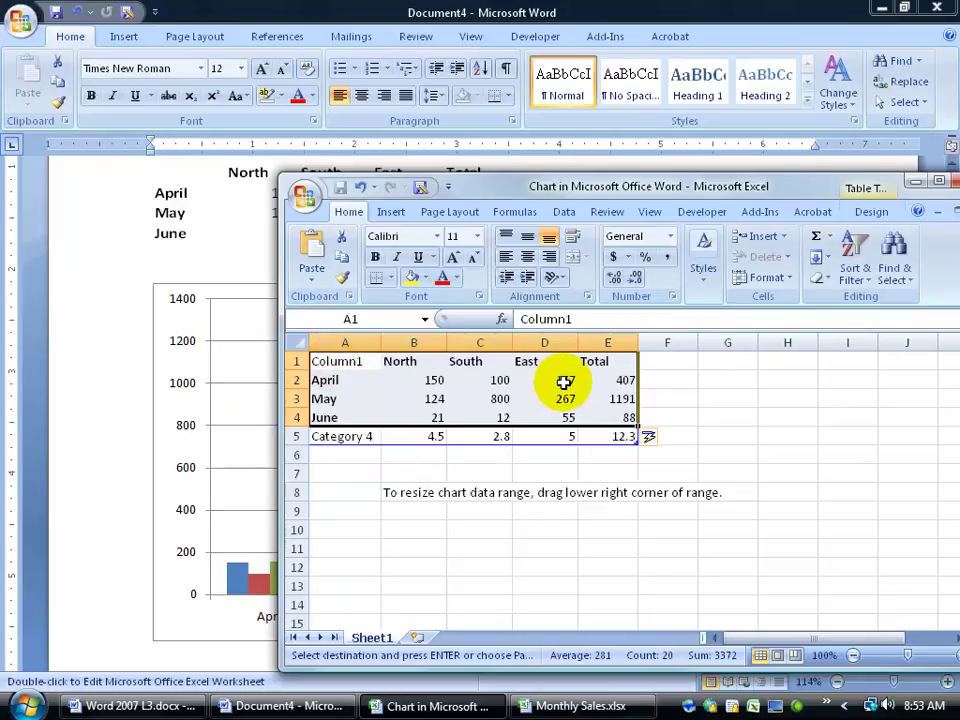
left_click(632, 459)
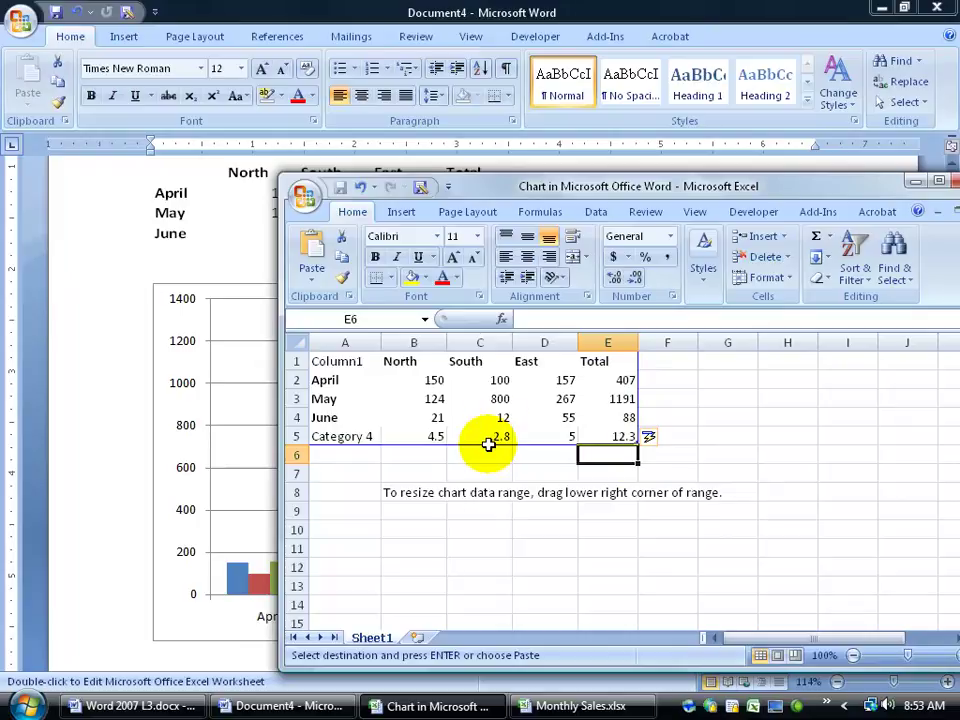
left_click_drag(551, 187, 556, 258)
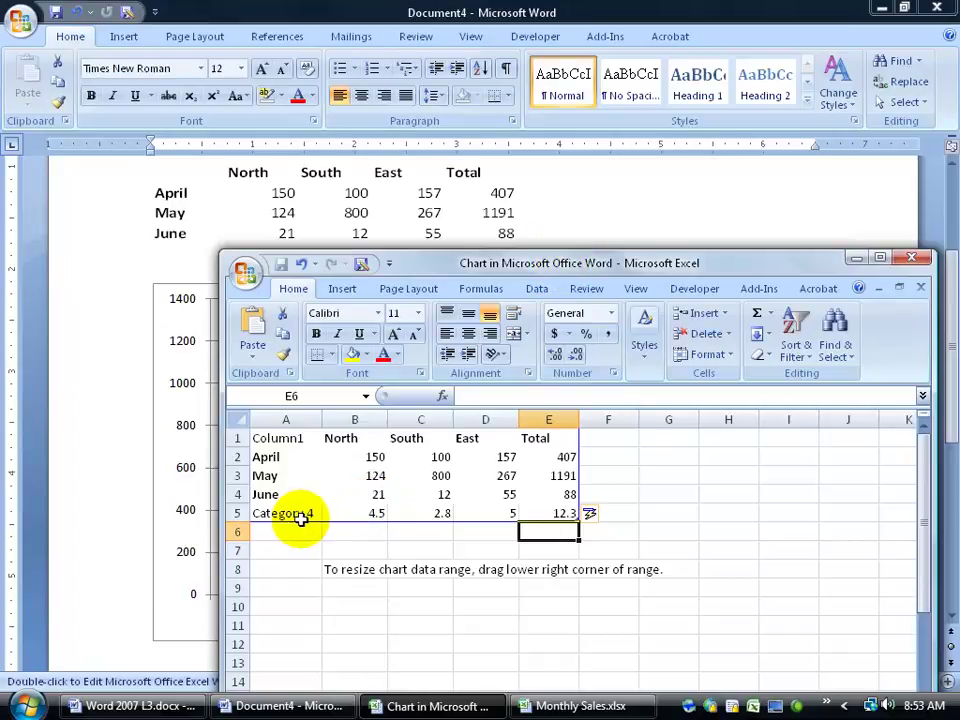
Step: Shrink the chart data range to A1:E4 so that it leaves out the Category 4 row
left_click_drag(310, 515, 572, 513)
left_click(576, 526)
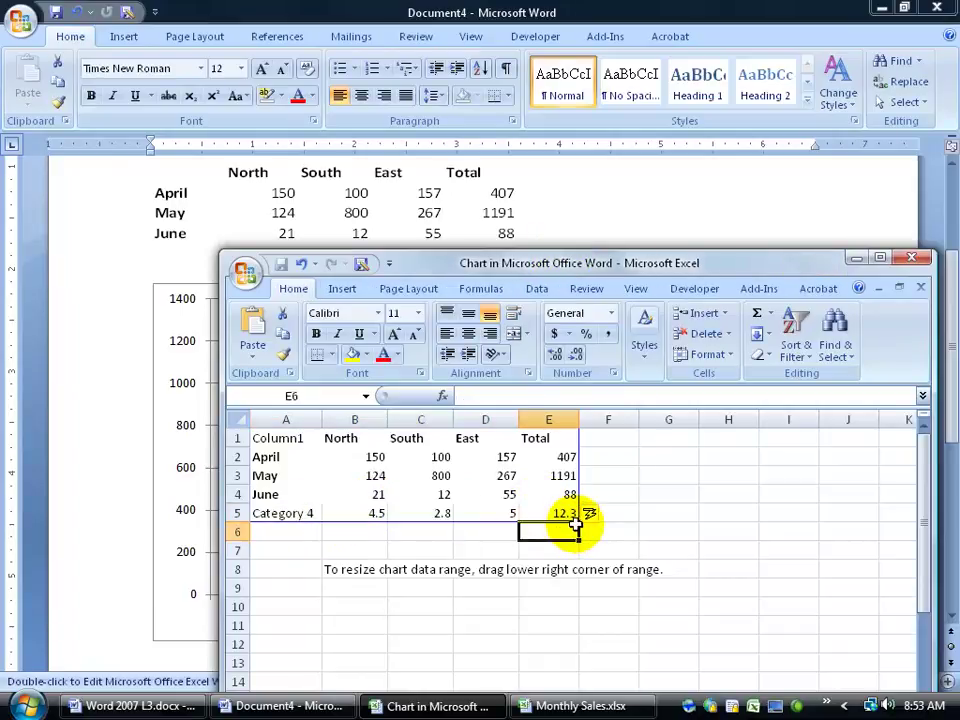
left_click_drag(572, 514, 575, 503)
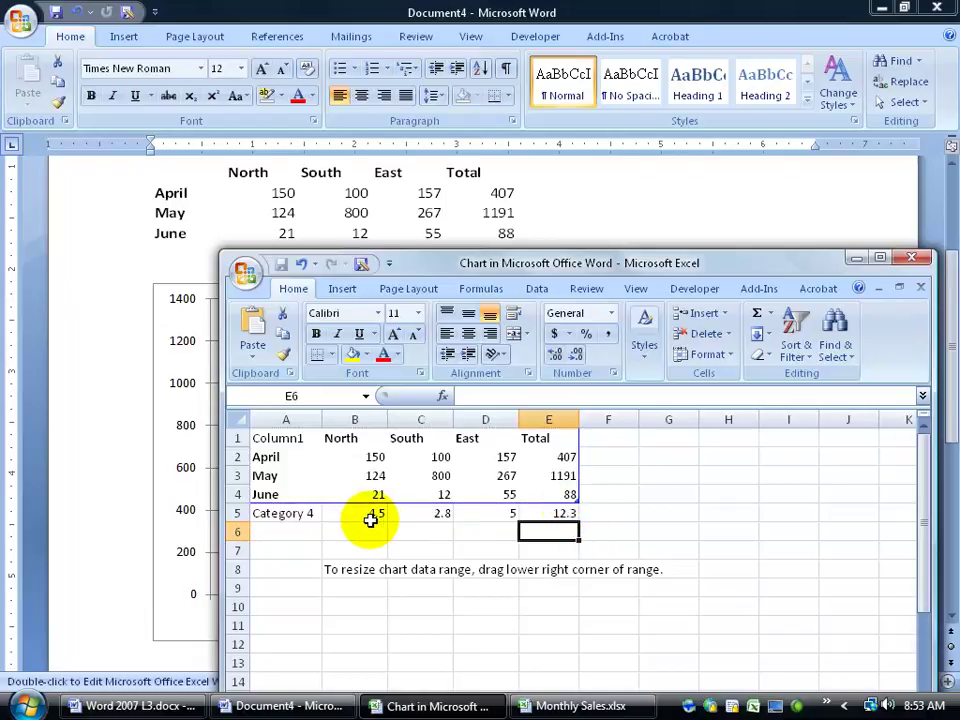
left_click_drag(508, 270, 498, 649)
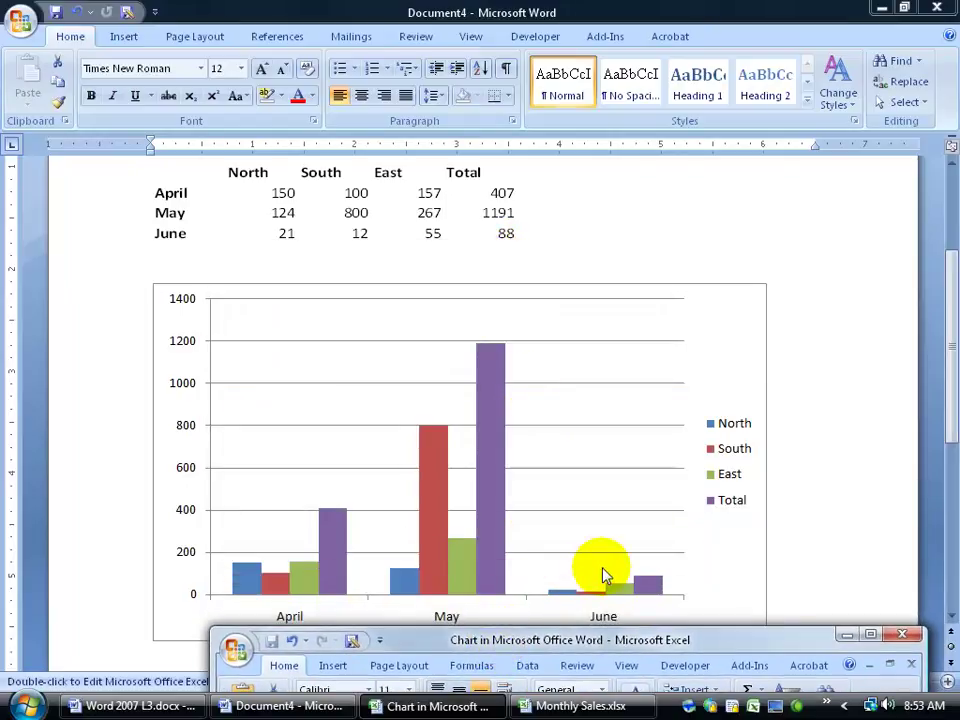
left_click_drag(579, 634, 548, 240)
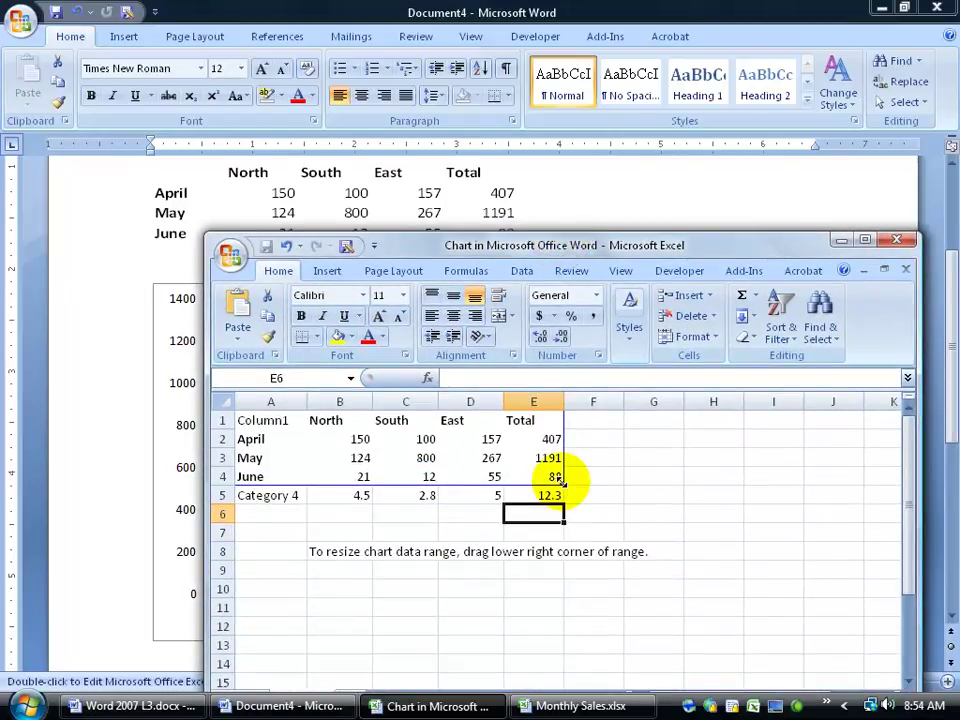
left_click_drag(560, 482, 605, 481)
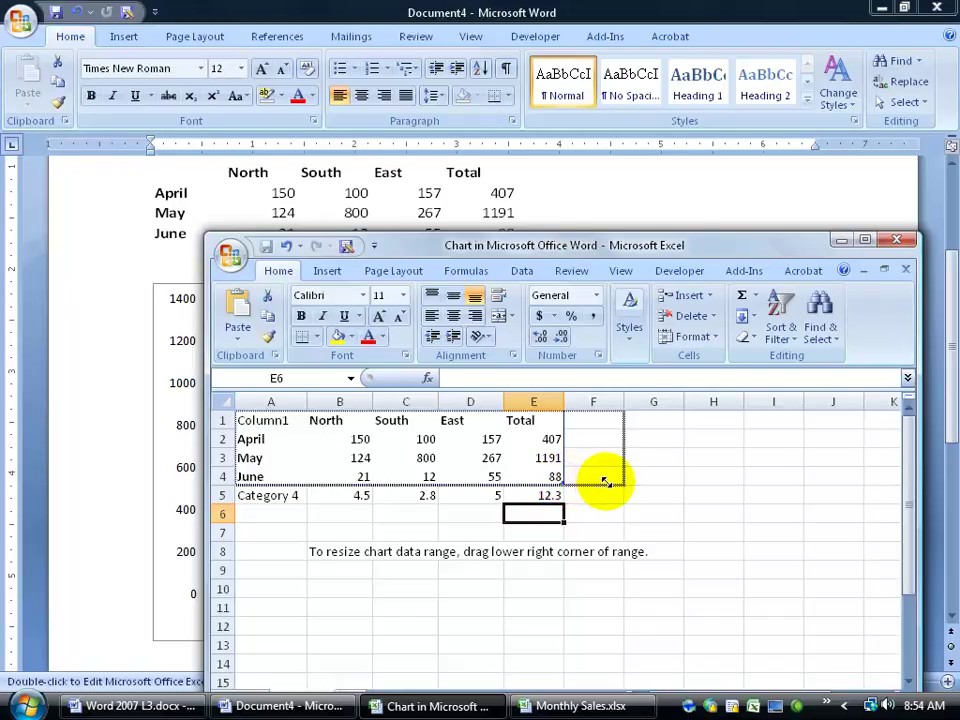
left_click_drag(605, 481, 566, 482)
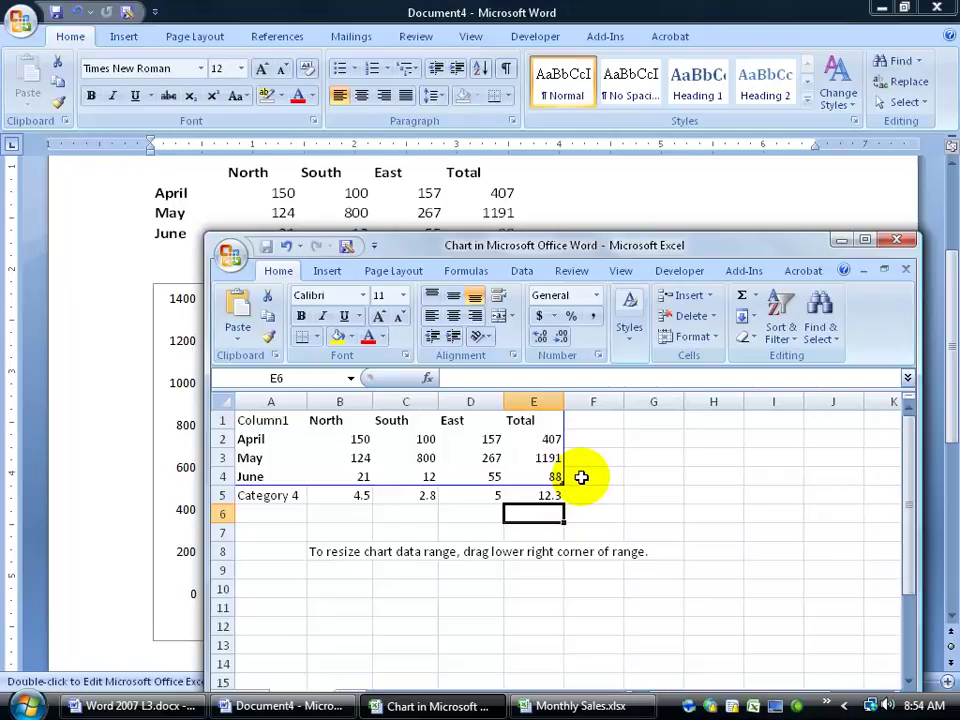
Step: Close the chart's data sheet and the Monthly Sales workbook to return to the Word document
left_click(895, 242)
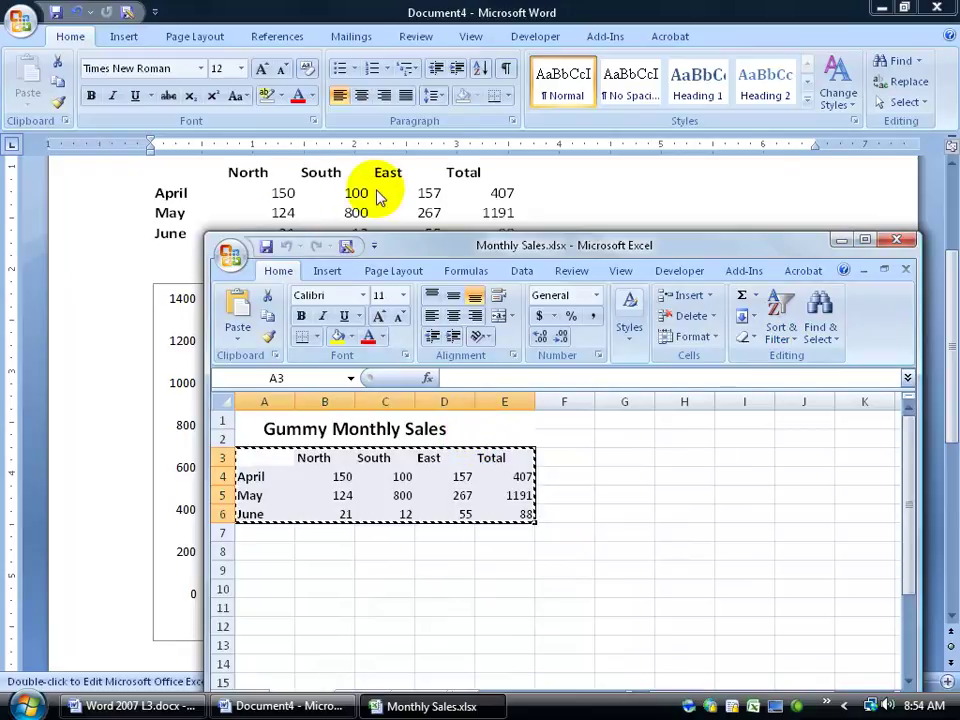
left_click(893, 240)
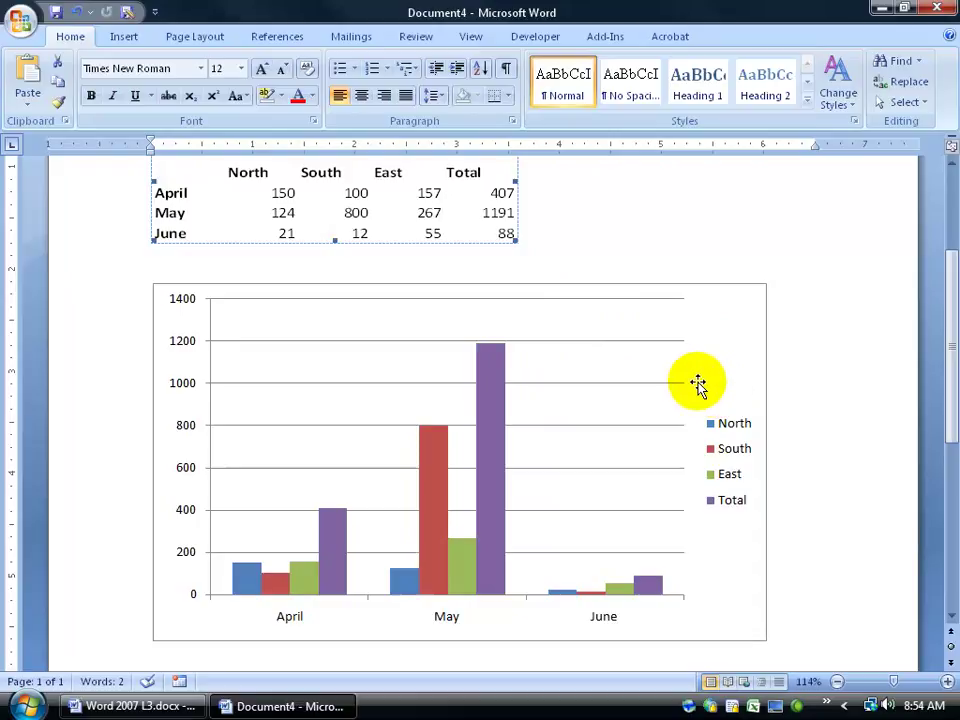
Step: Reopen the chart's data for editing and set the May value for South to 50, with the data window moved clear of the chart
right_click(617, 370)
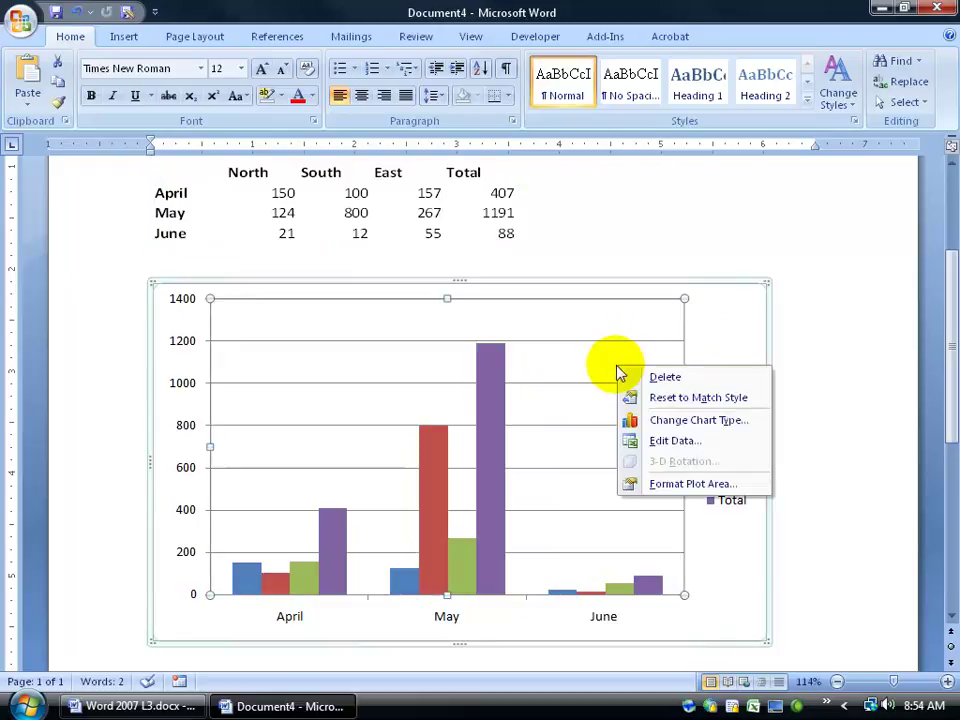
left_click(655, 447)
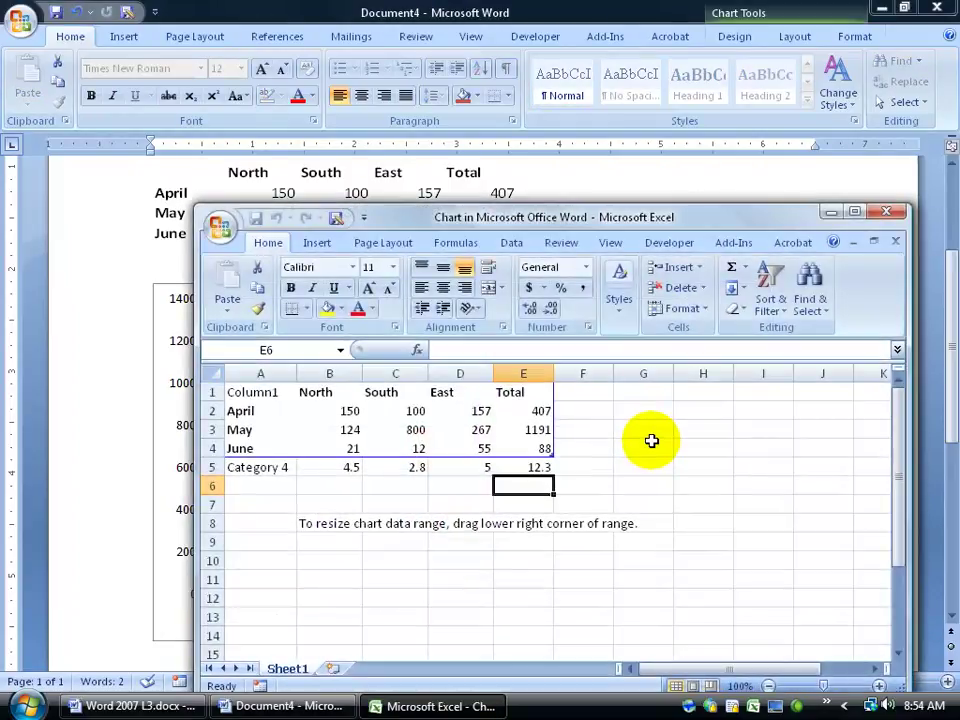
left_click_drag(427, 219, 547, 370)
left_click(555, 570)
type("50")
key("Tab")
left_click_drag(559, 376, 589, 622)
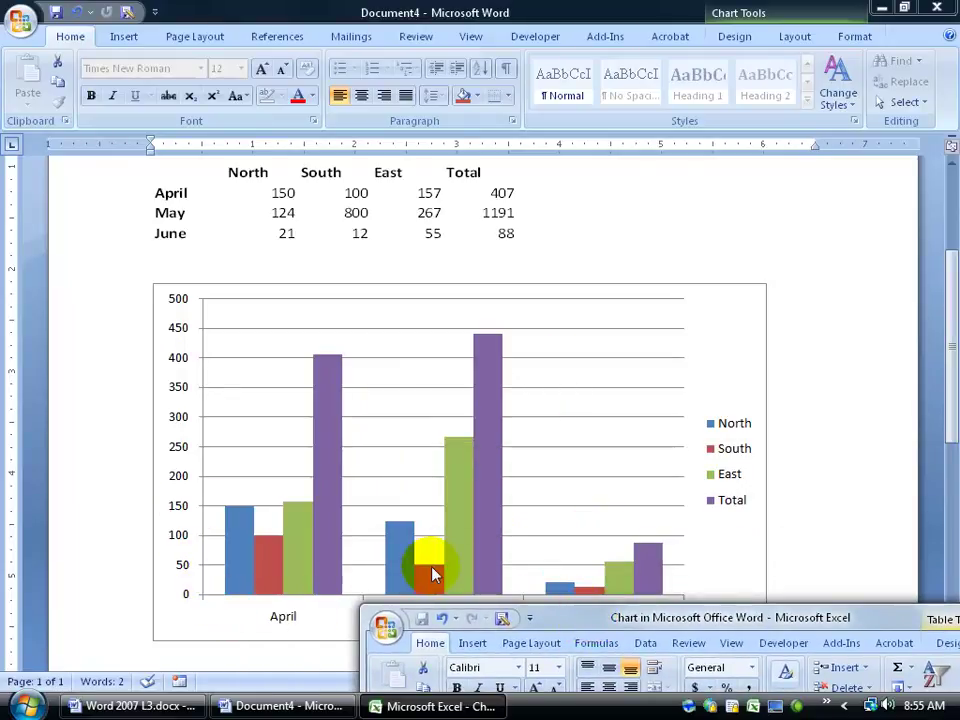
left_click_drag(581, 625, 414, 214)
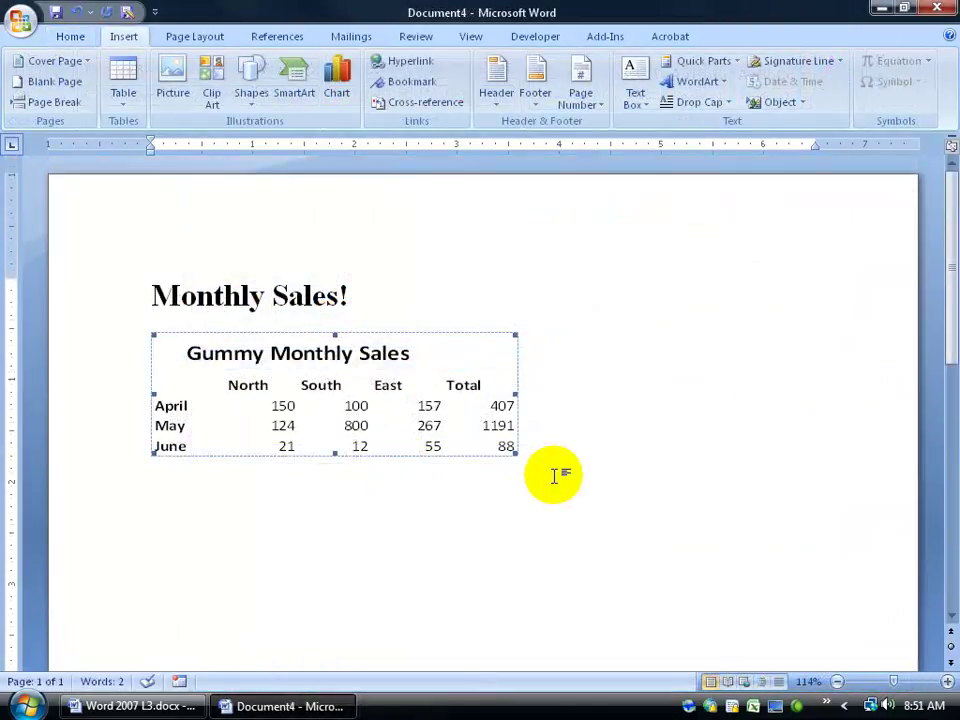
Step: Insert a clustered column chart in the empty paragraph below the linked Gummy Monthly Sales table
left_click(553, 475)
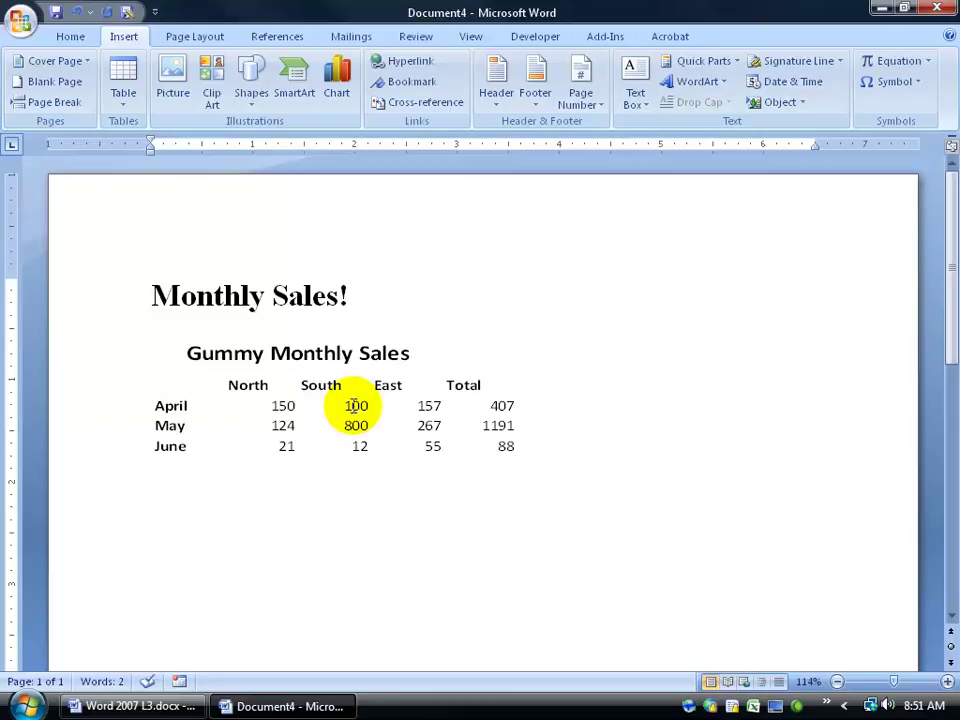
left_click(427, 405)
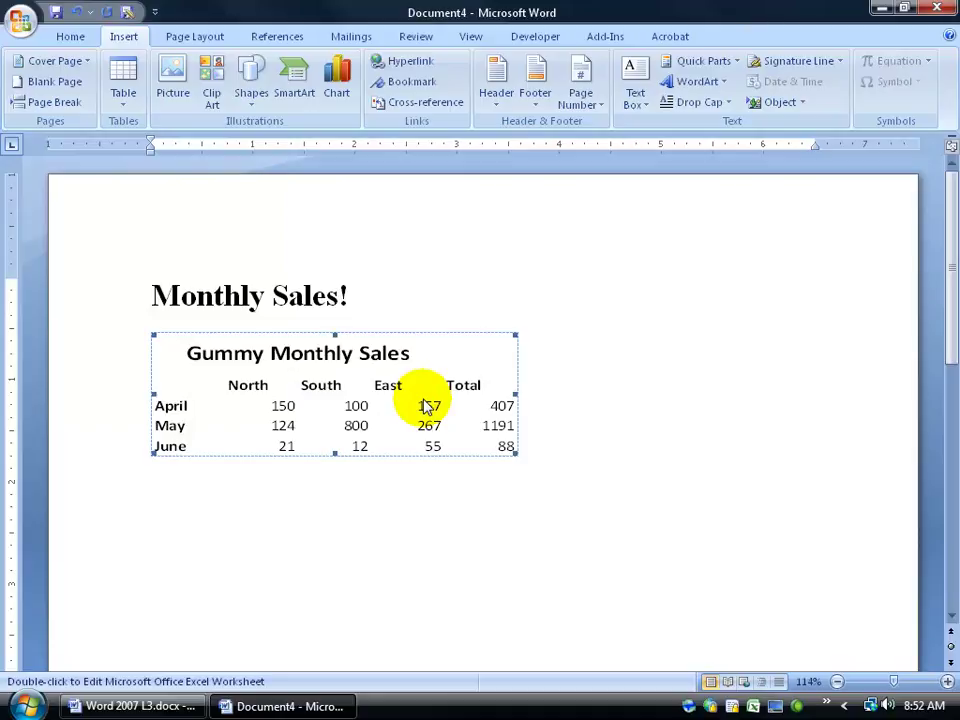
left_click(244, 506)
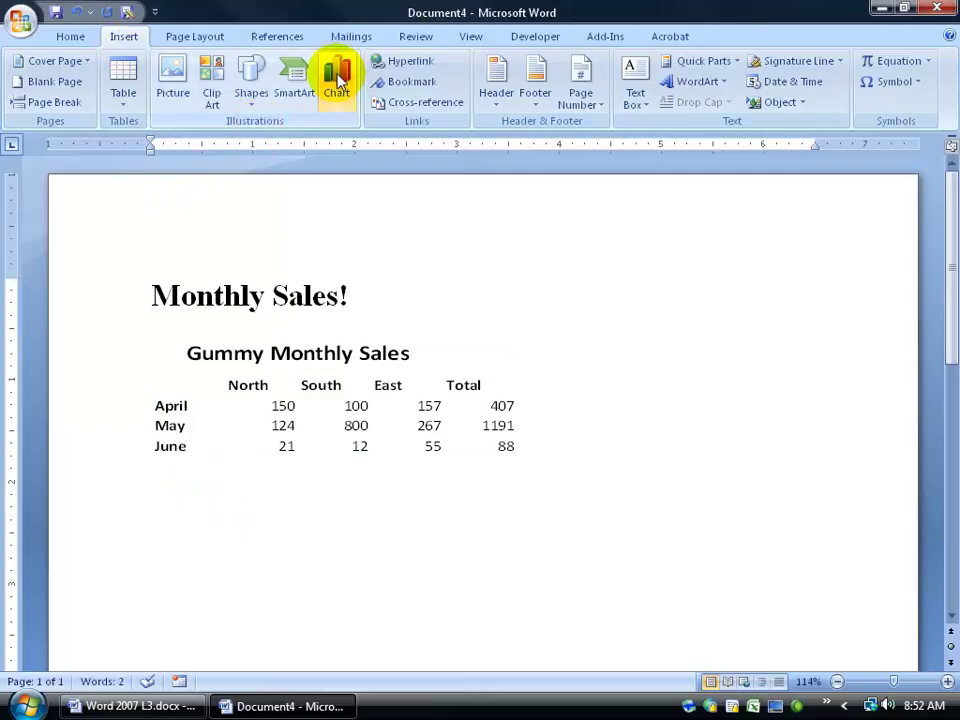
left_click(337, 80)
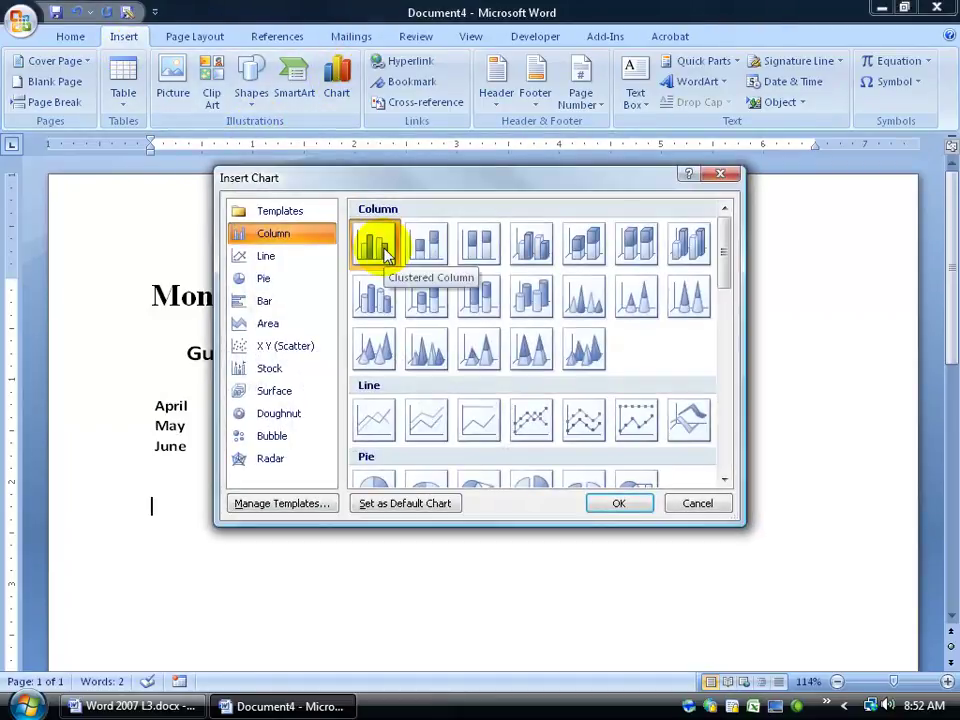
left_click(619, 504)
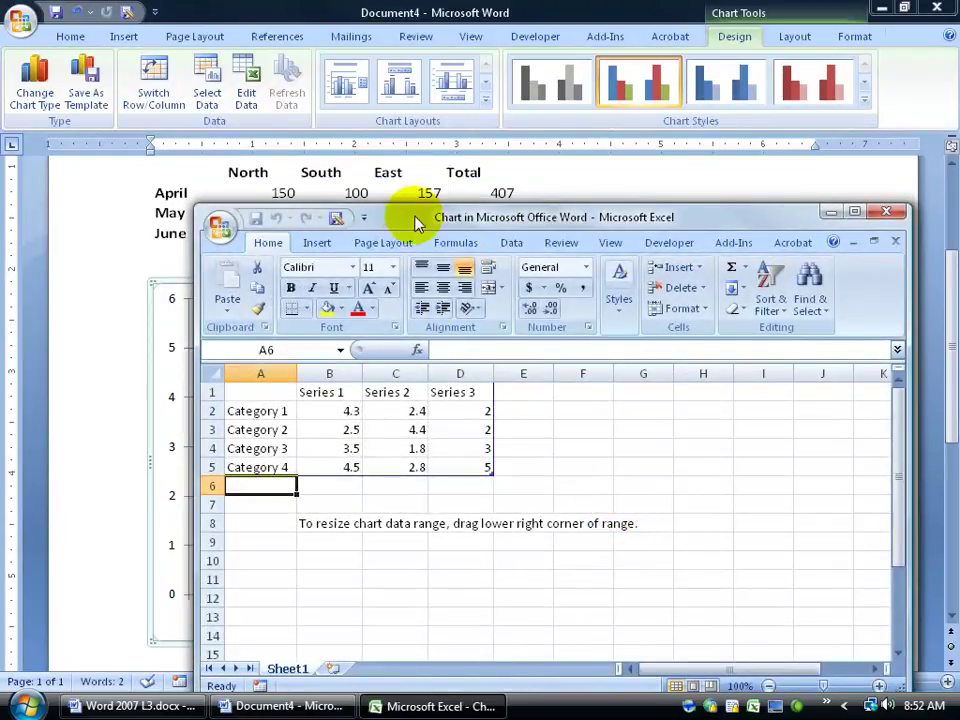
Step: Move the chart's data window below the sales table and minimize it
left_click_drag(328, 218, 580, 220)
left_click_drag(639, 222, 414, 208)
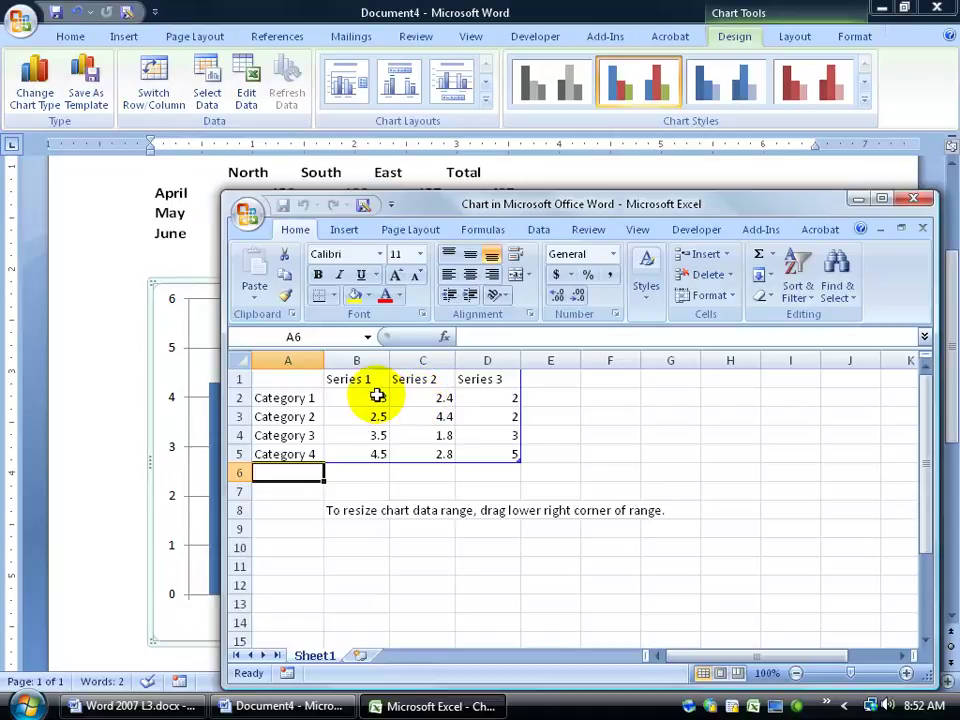
left_click_drag(426, 202, 416, 301)
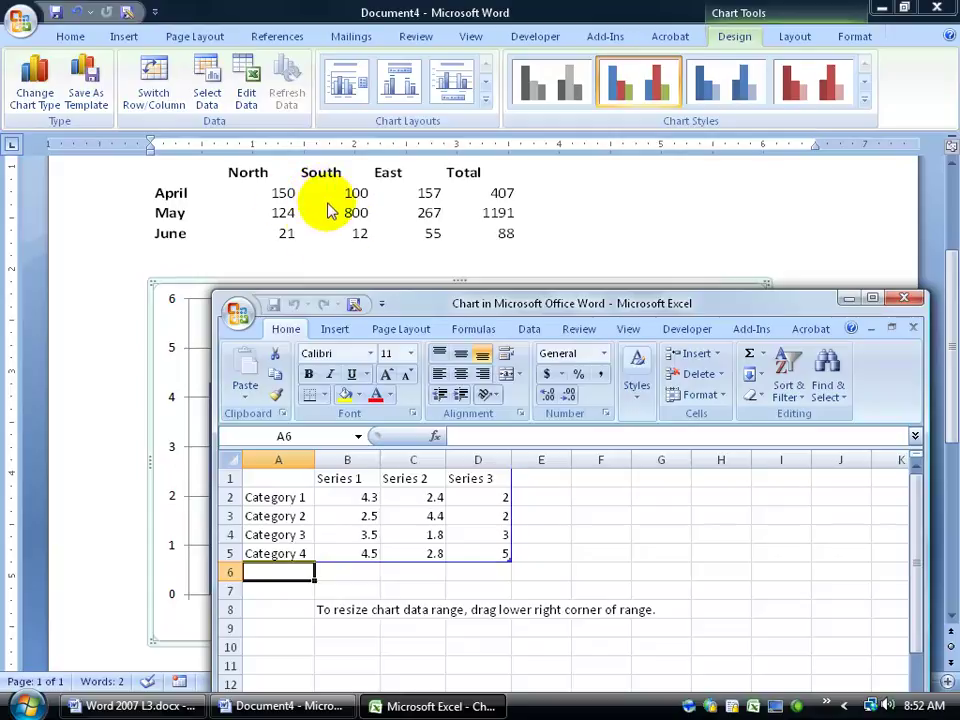
left_click(848, 298)
mouse_move(472, 708)
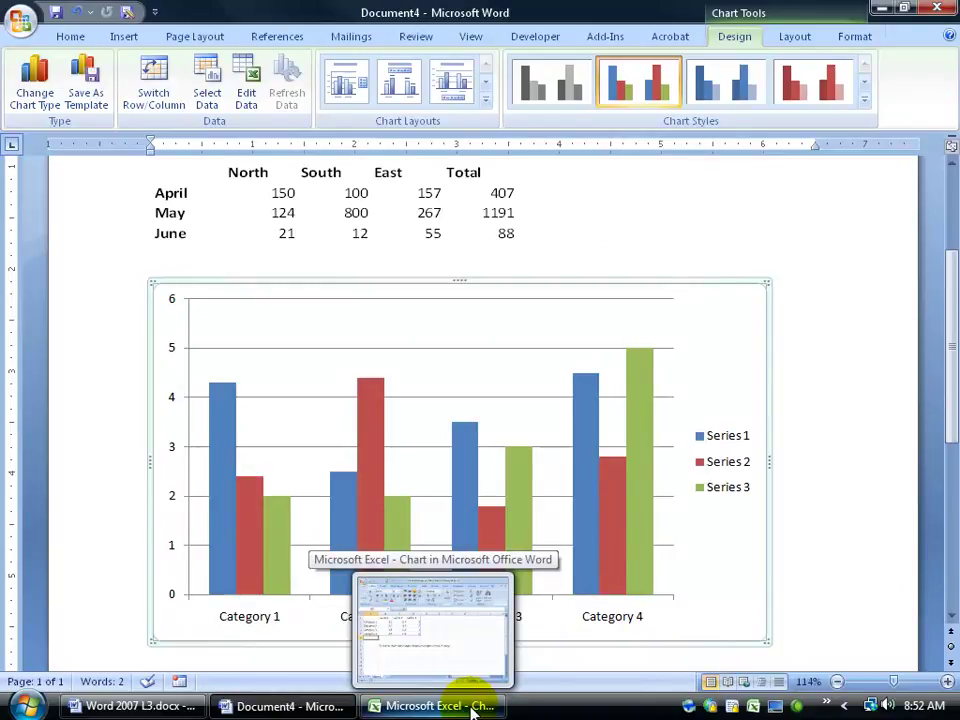
Step: Open the linked Monthly Sales worksheet in Excel and copy the range A3:E6, leaving out the title rows
double_click(340, 211)
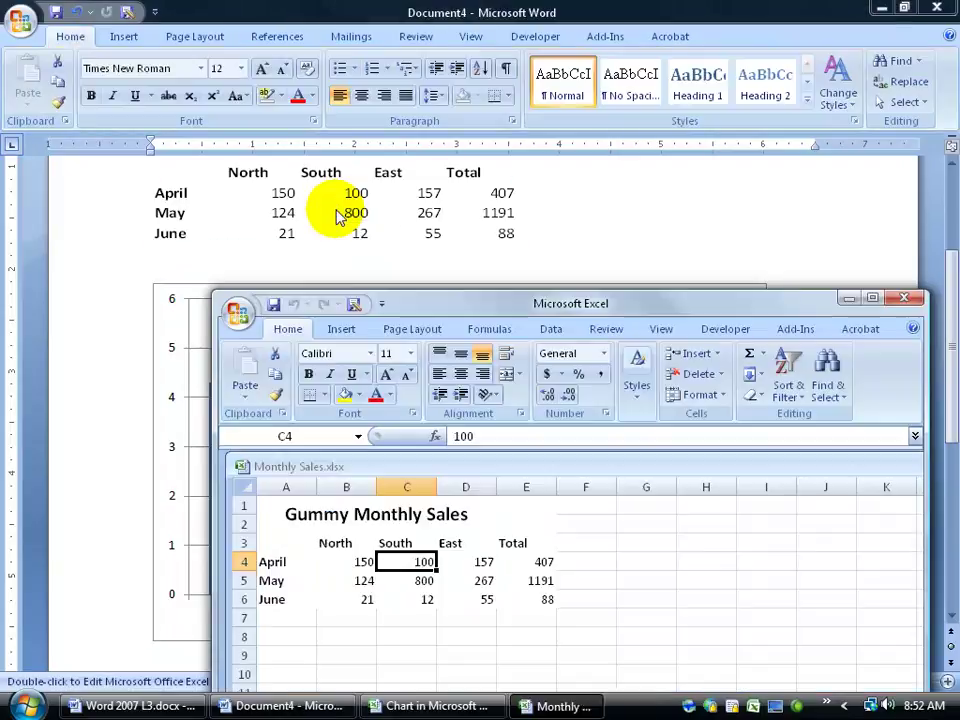
left_click_drag(489, 300, 550, 195)
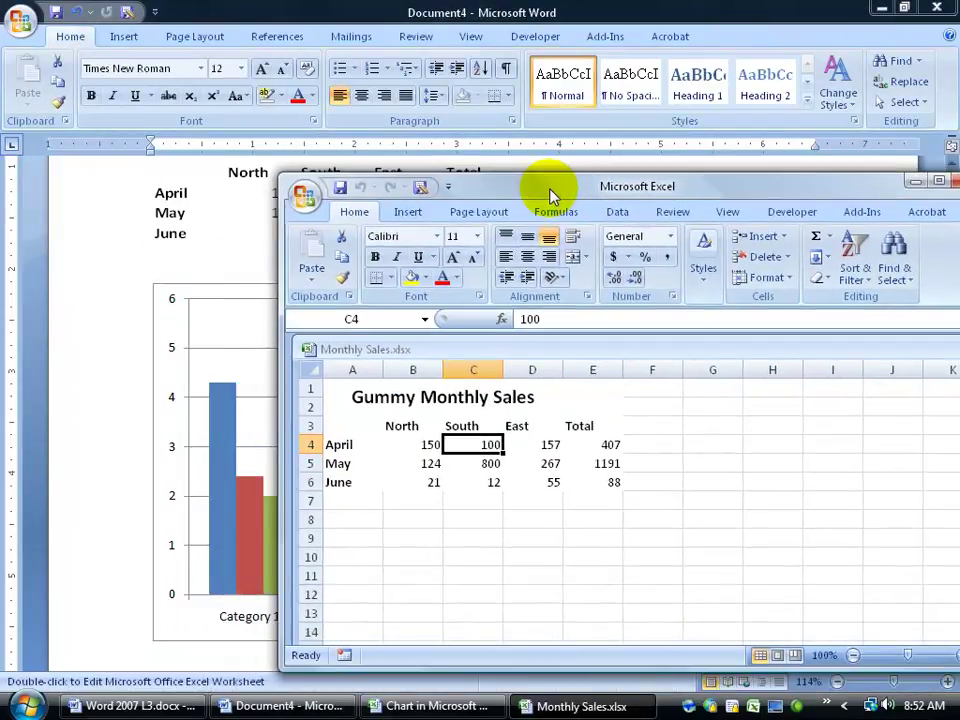
left_click(432, 707)
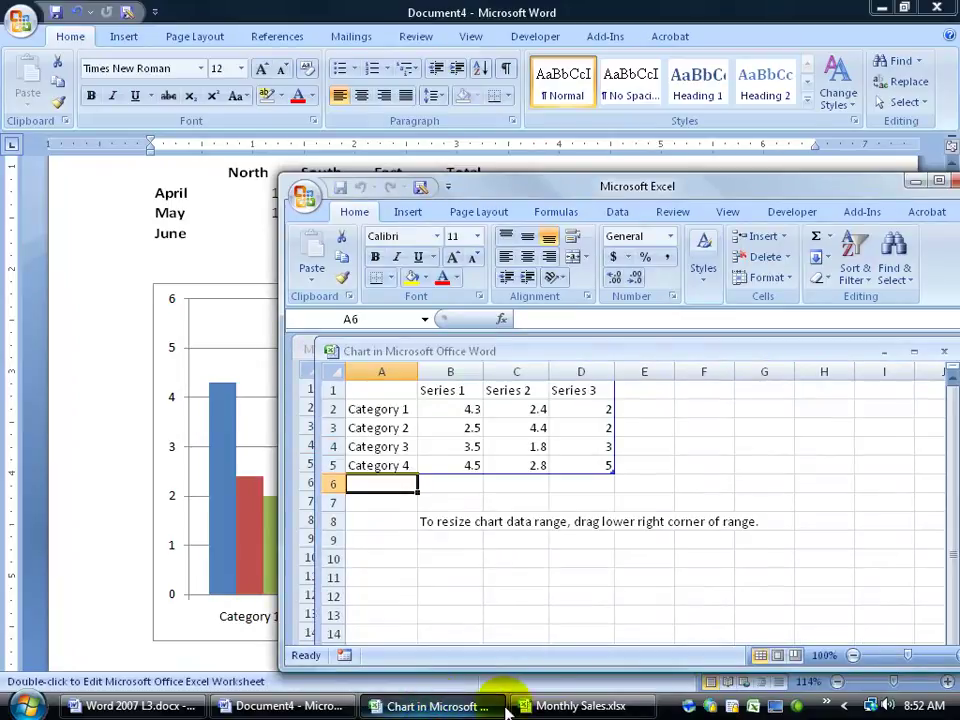
left_click(549, 708)
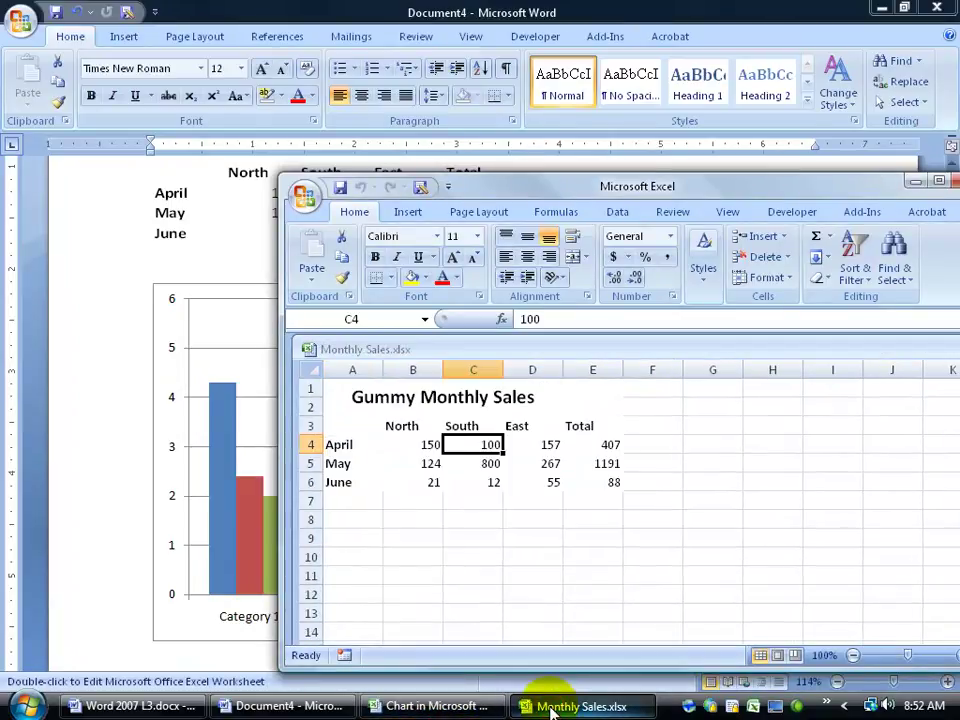
left_click_drag(381, 407, 584, 480)
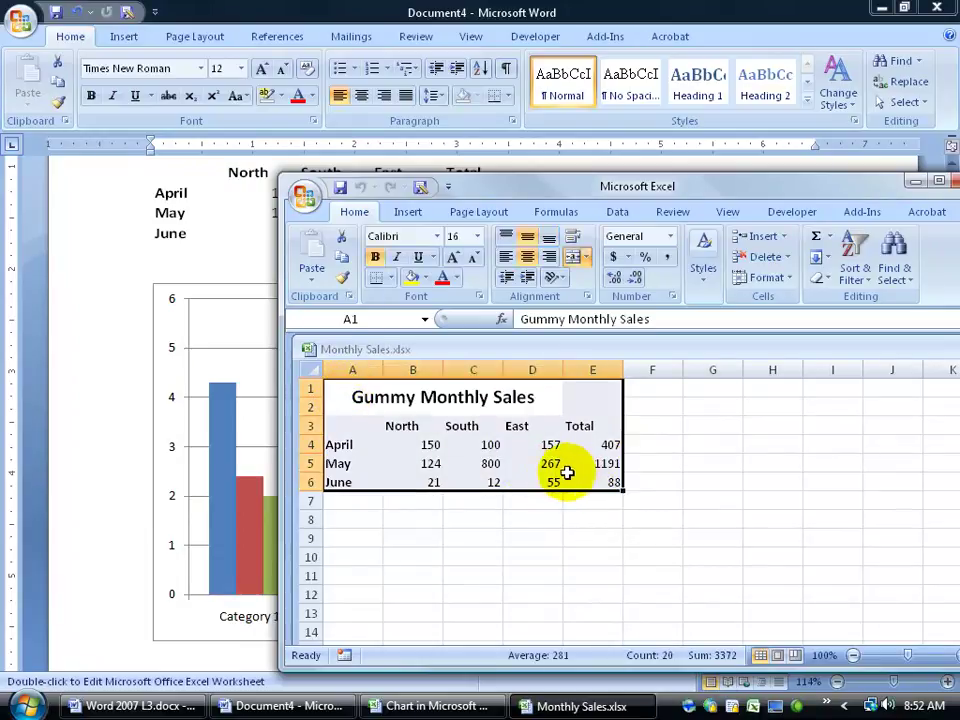
left_click(343, 257)
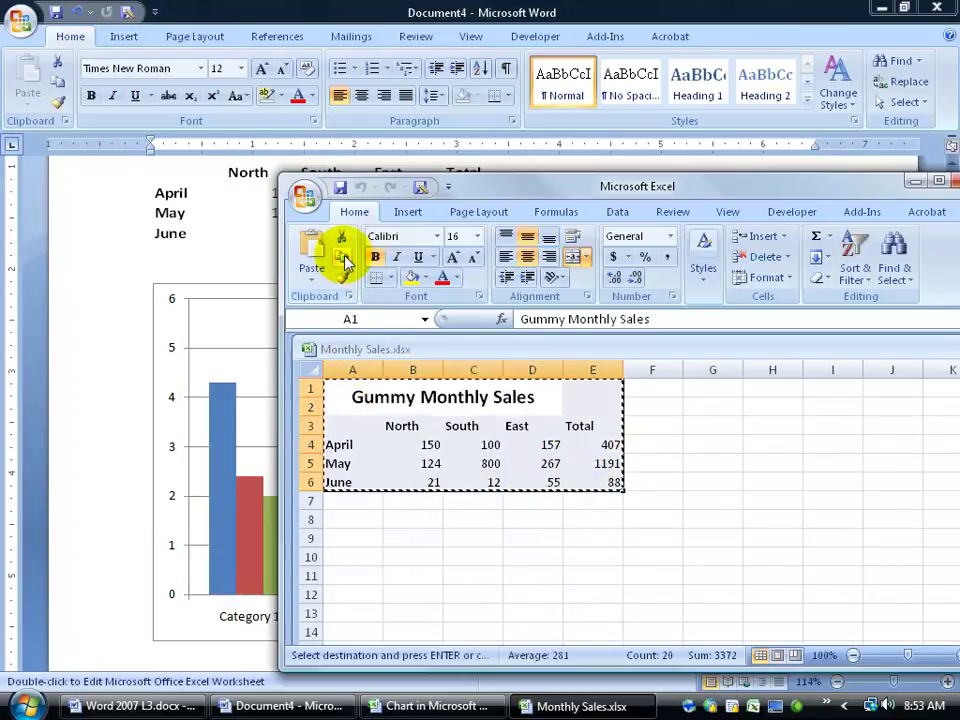
left_click_drag(418, 426, 609, 480)
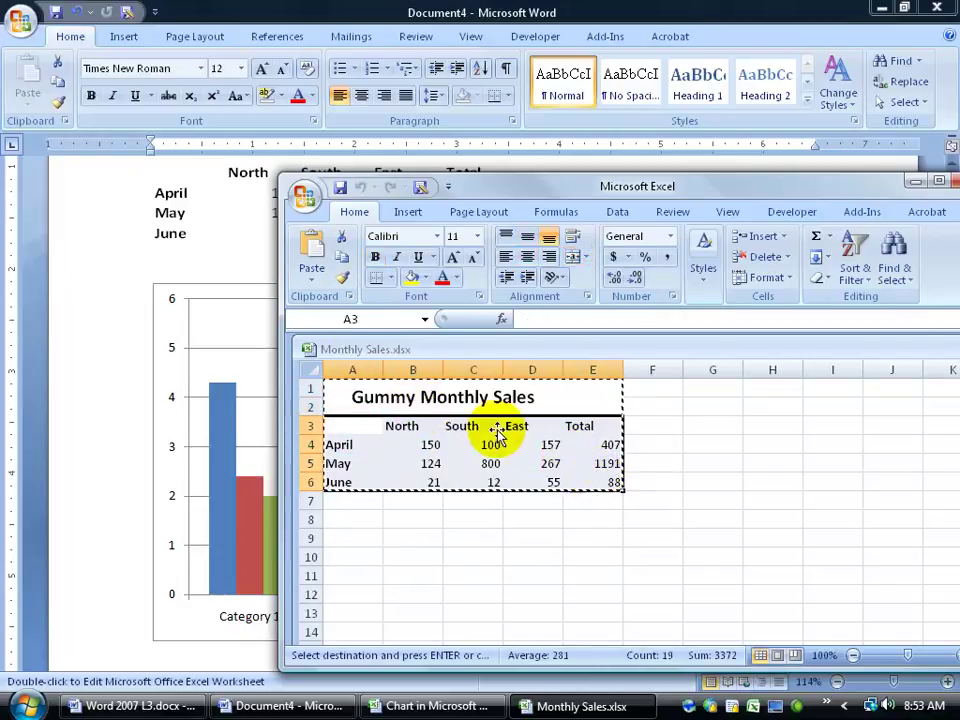
left_click(342, 258)
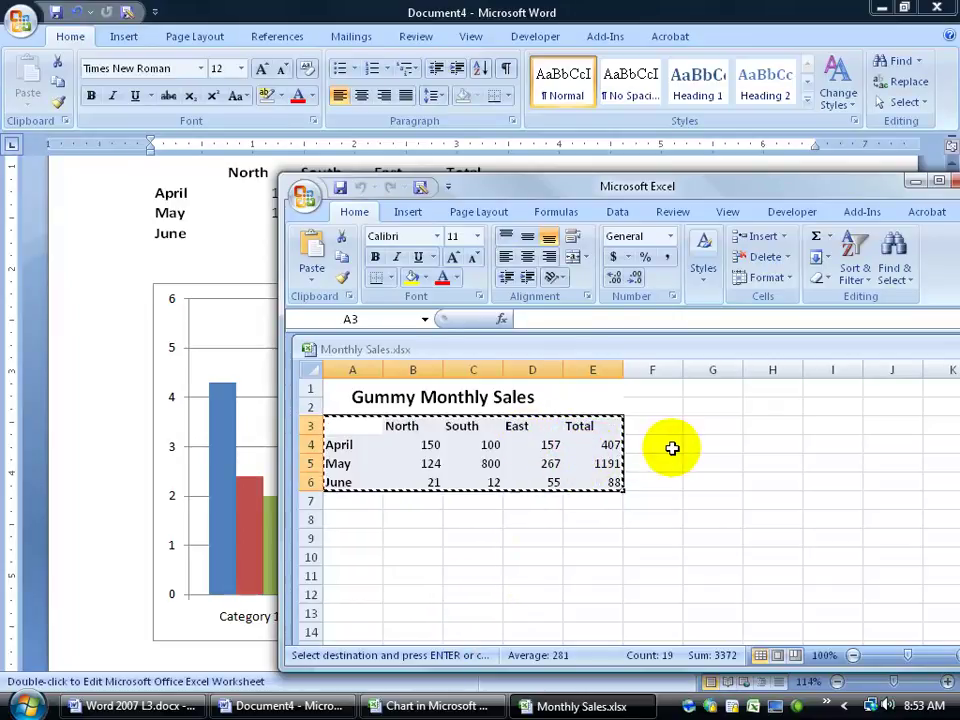
Step: Paste the copied sales figures into the chart's data sheet at cell A1 and move its window below the Word table
left_click(410, 705)
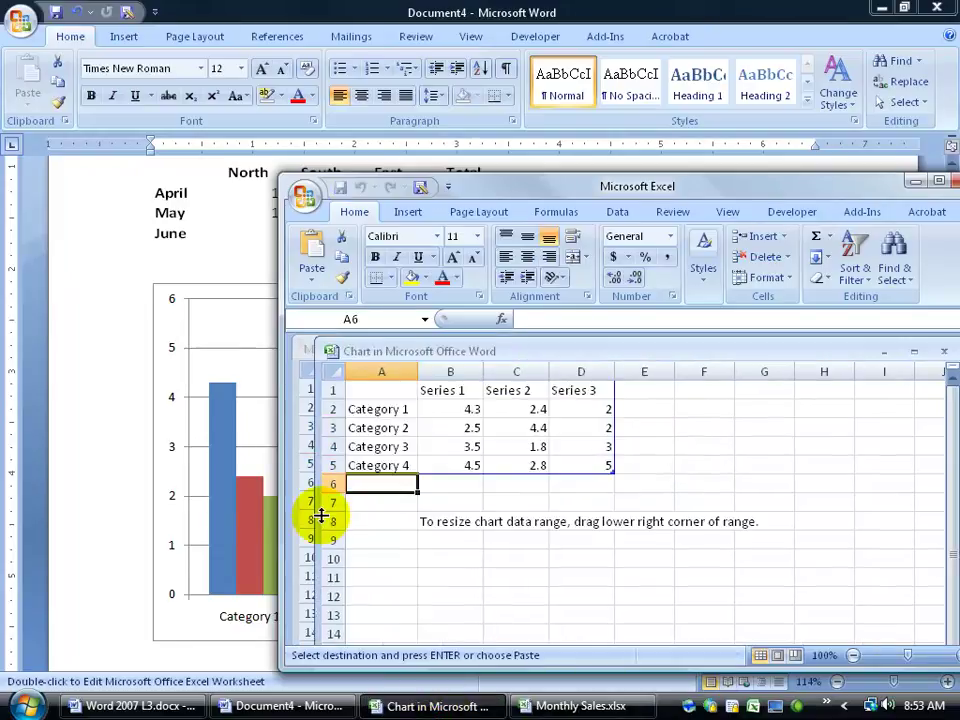
double_click(700, 352)
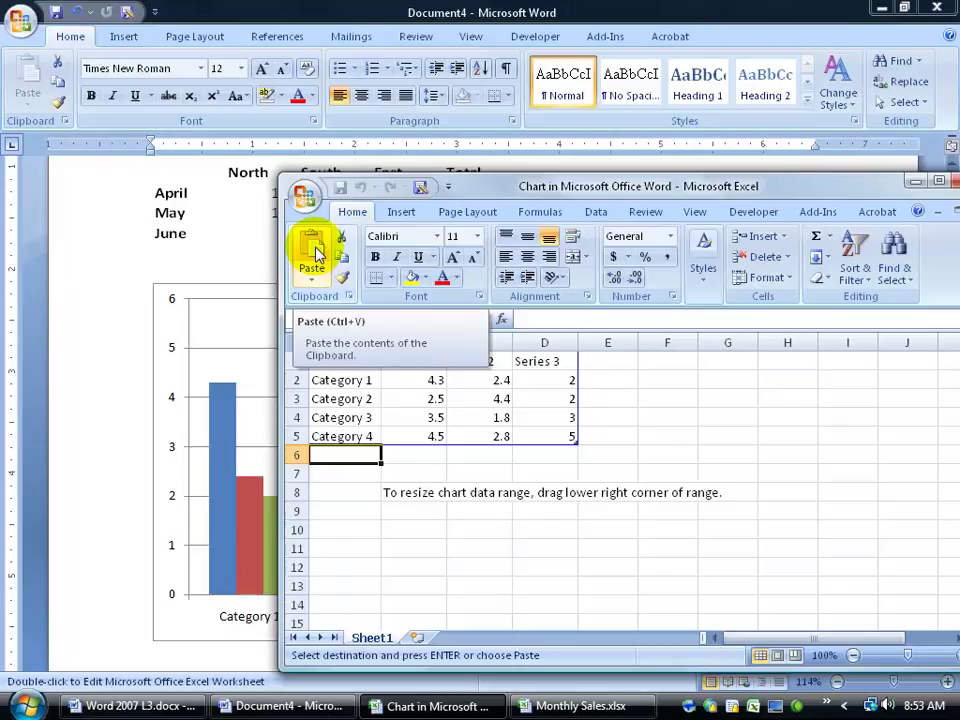
left_click(342, 364)
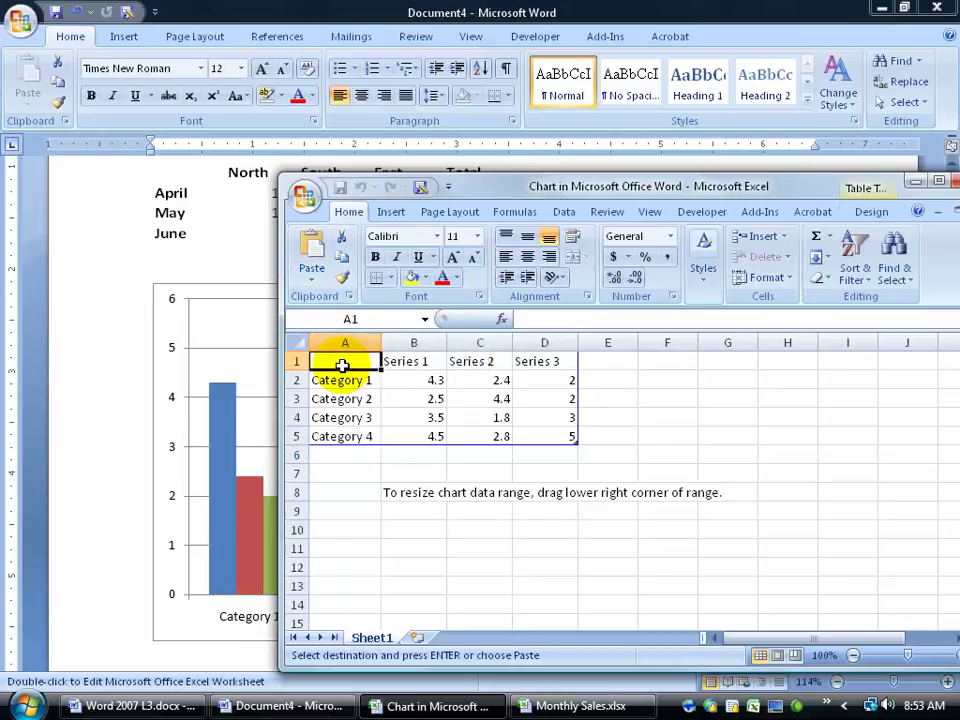
left_click(311, 250)
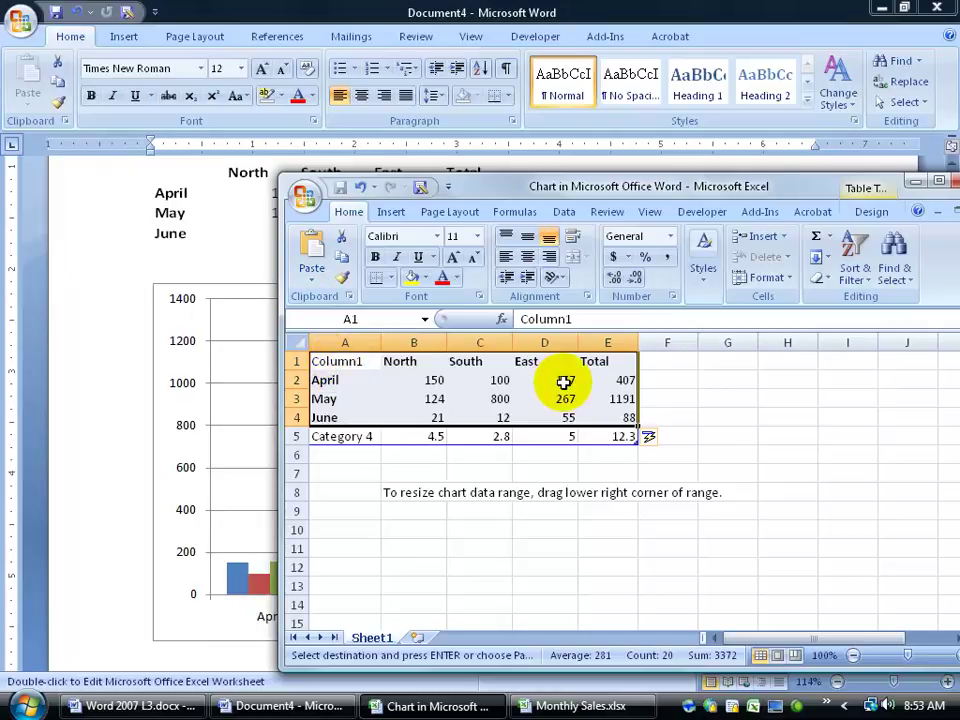
left_click(630, 458)
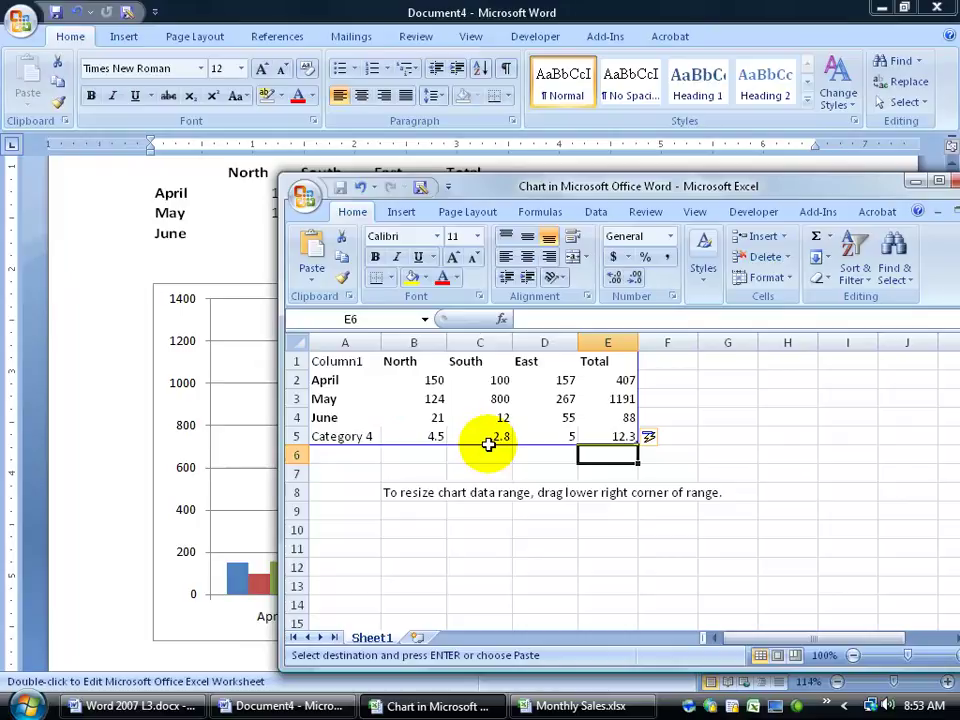
left_click_drag(553, 186, 560, 268)
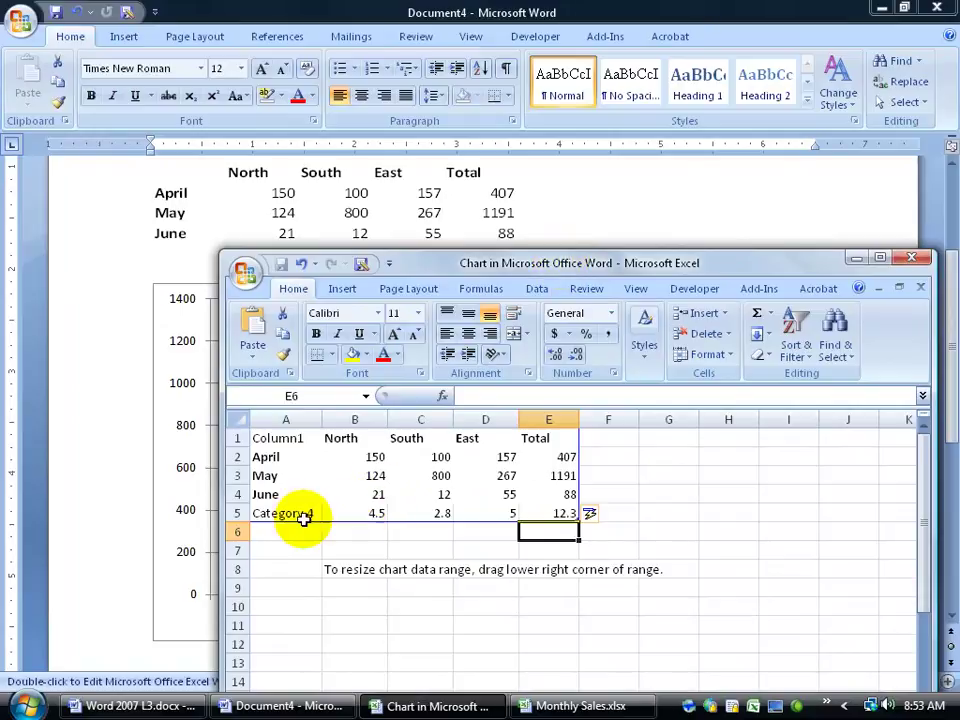
Step: Shrink the chart data range to A1:E4, leaving out the Category 4 row, and move the data window down clear of the chart
left_click_drag(321, 518, 578, 513)
left_click(563, 531)
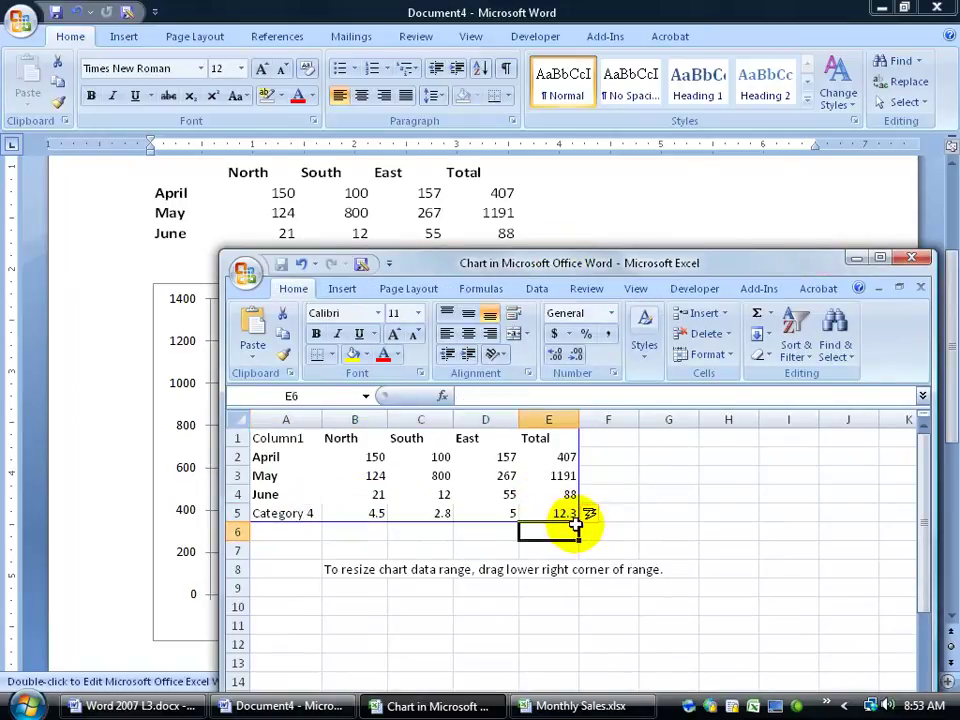
left_click_drag(578, 513, 578, 502)
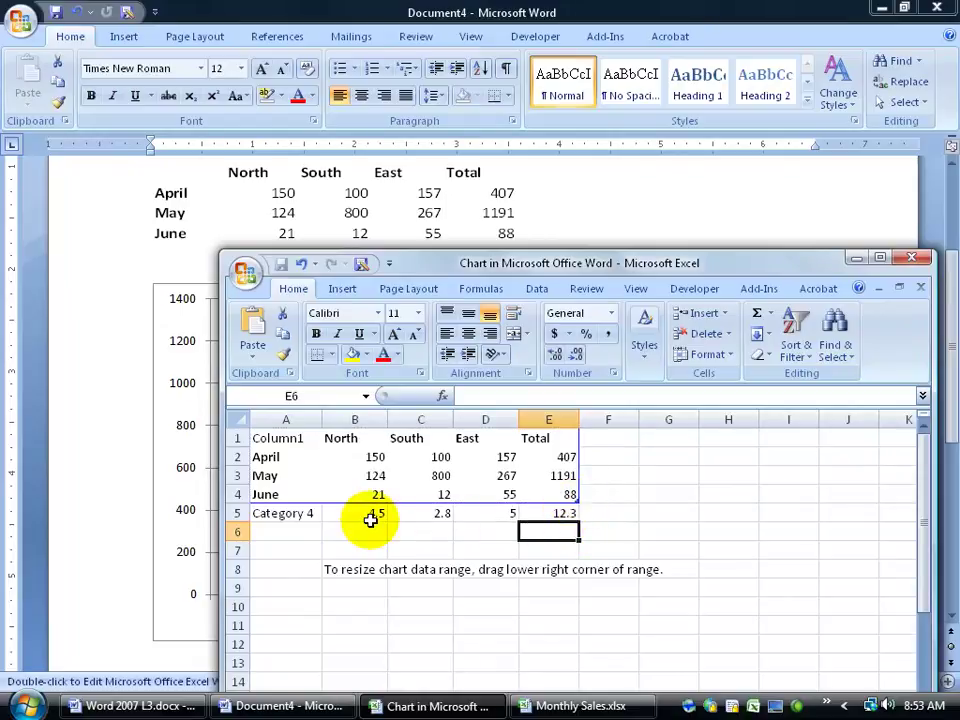
left_click_drag(510, 262, 500, 648)
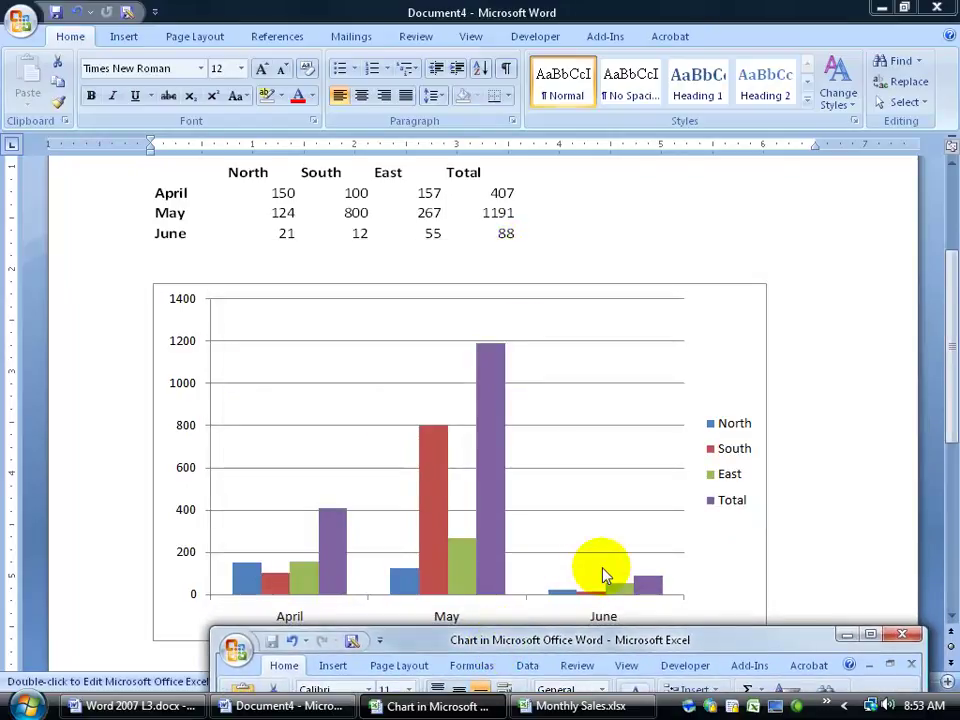
left_click_drag(568, 634, 563, 248)
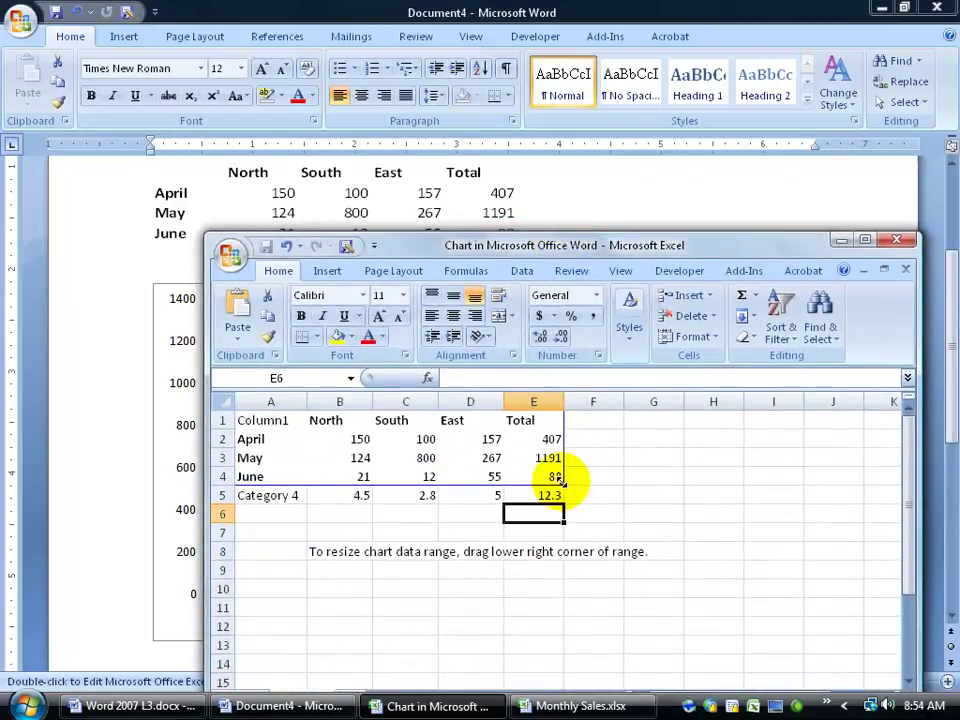
left_click_drag(560, 478, 605, 481)
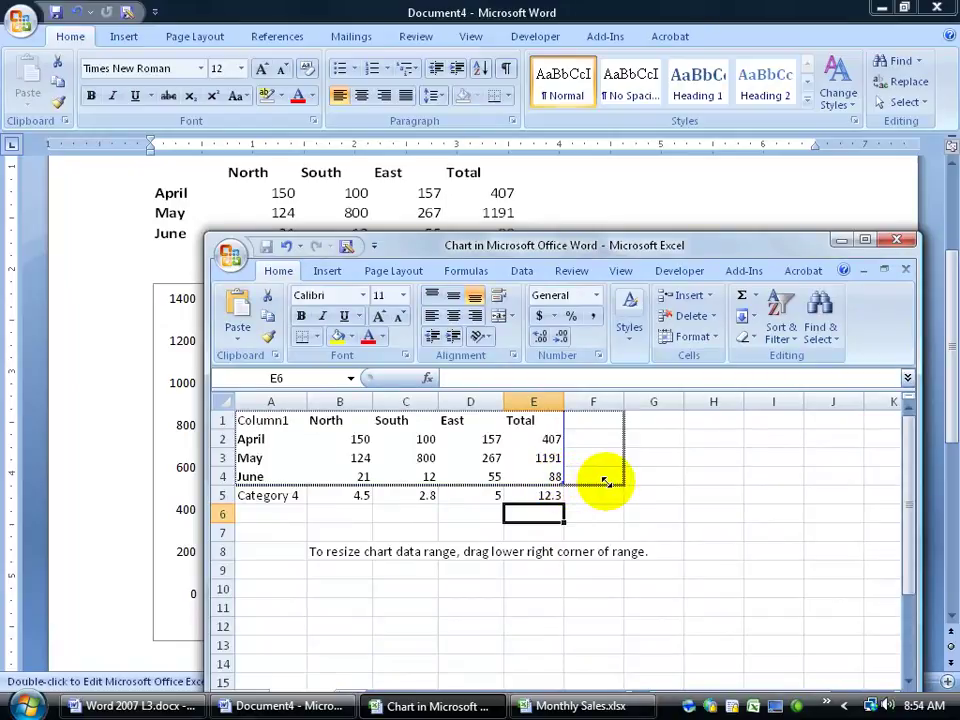
left_click_drag(605, 481, 571, 480)
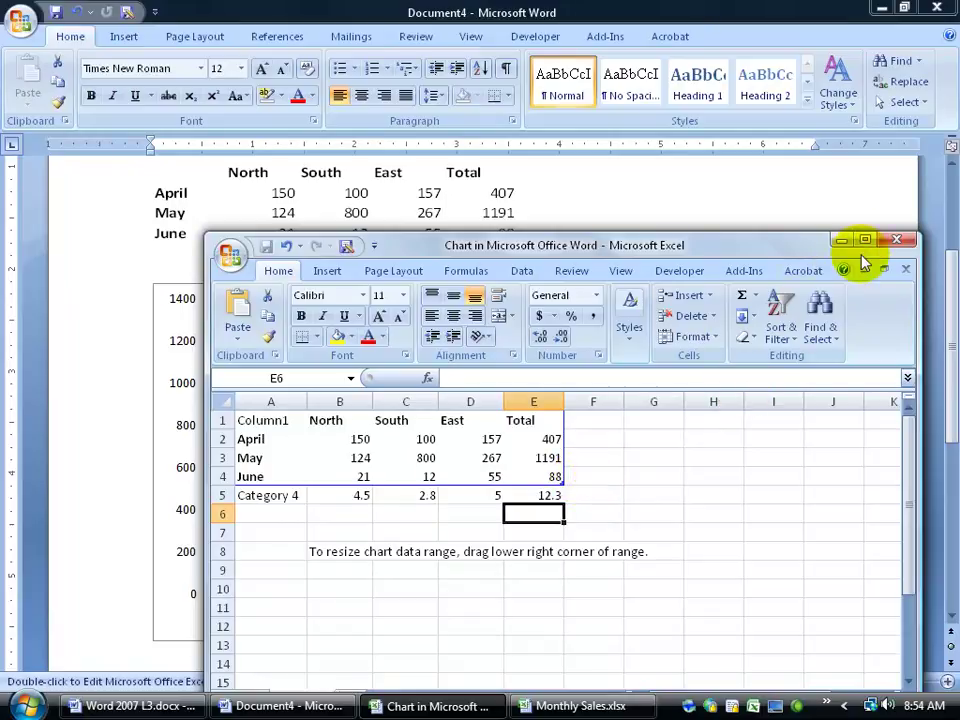
Step: Close the chart's data sheet and the Monthly Sales workbook to return to the Word document
left_click(896, 244)
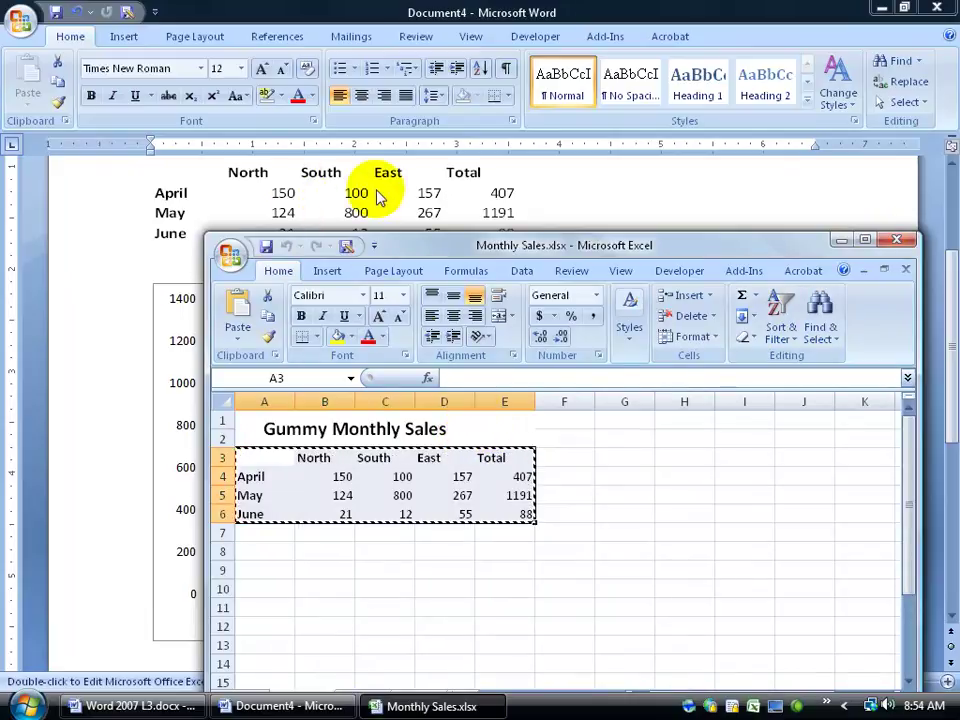
left_click(890, 241)
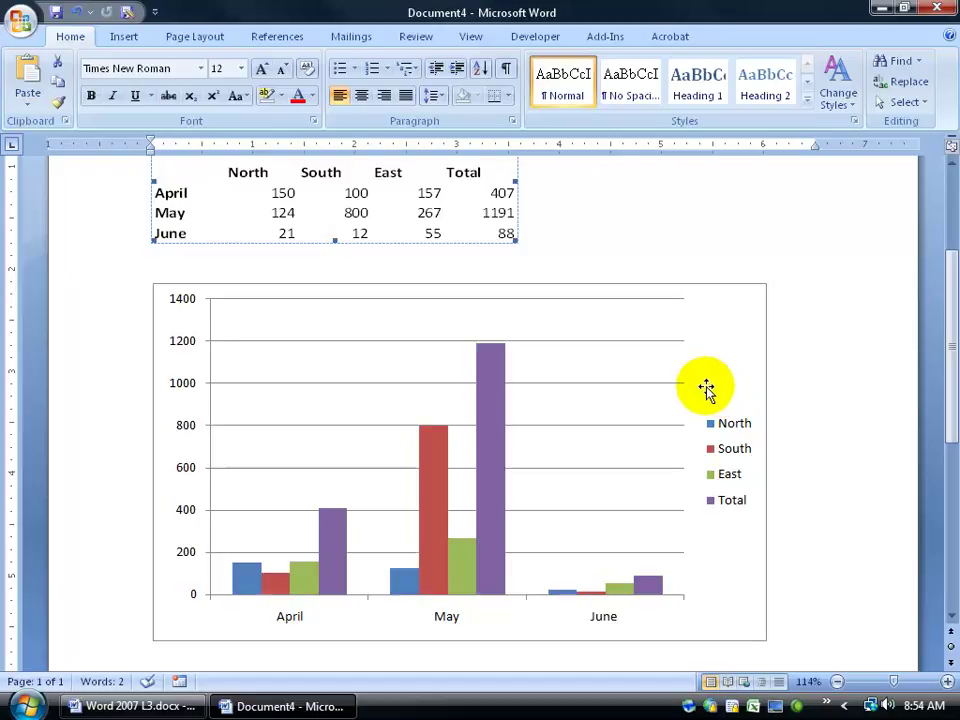
Step: Open the column chart's data for editing from the Word document and move the data window lower
right_click(615, 367)
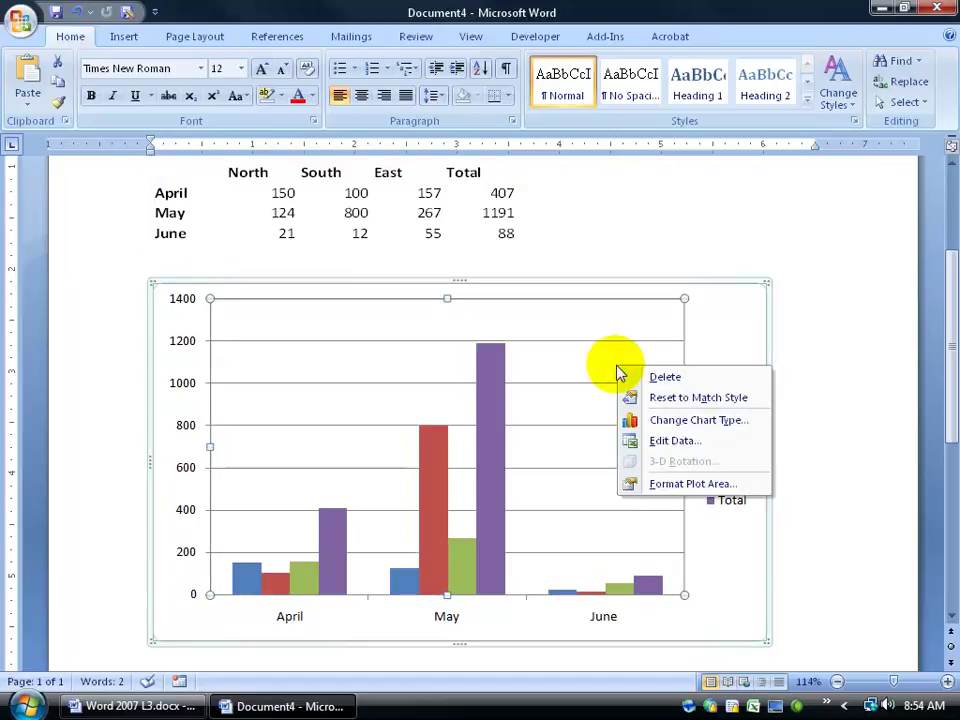
left_click(655, 443)
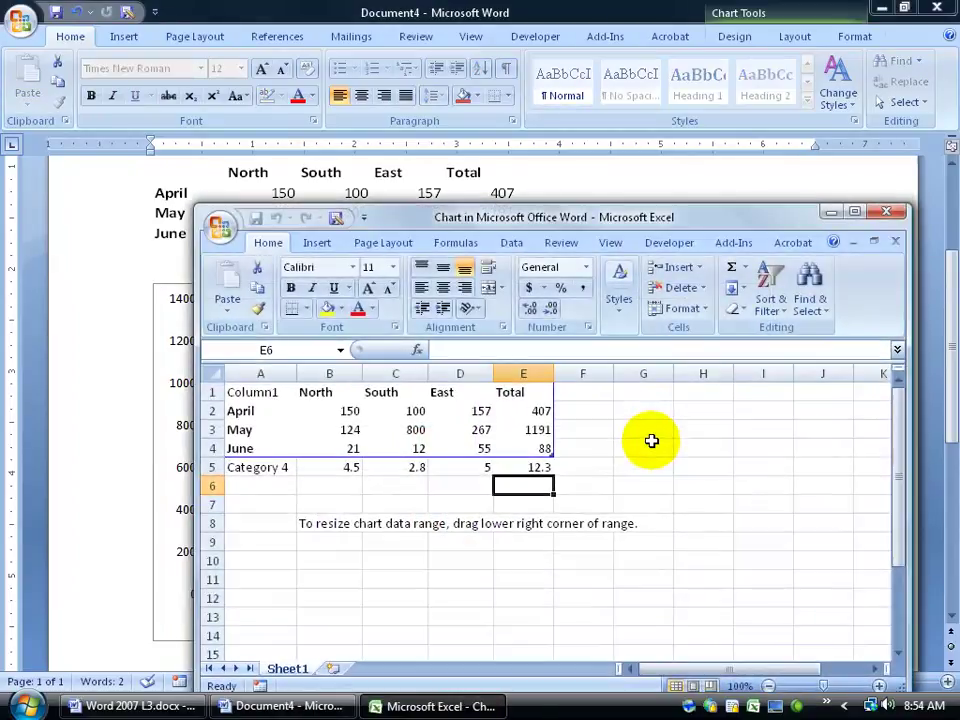
left_click_drag(428, 219, 568, 360)
Step: Set the South value for May to 50 in the chart data and move the data window down off the chart
left_click(555, 569)
mouse_move(558, 364)
left_mouse_down()
mouse_move(602, 504)
mouse_move(583, 606)
mouse_move(602, 643)
mouse_move(590, 665)
mouse_move(579, 647)
mouse_move(562, 374)
left_mouse_up()
type("50")
key("Tab")
left_click_drag(561, 374, 589, 622)
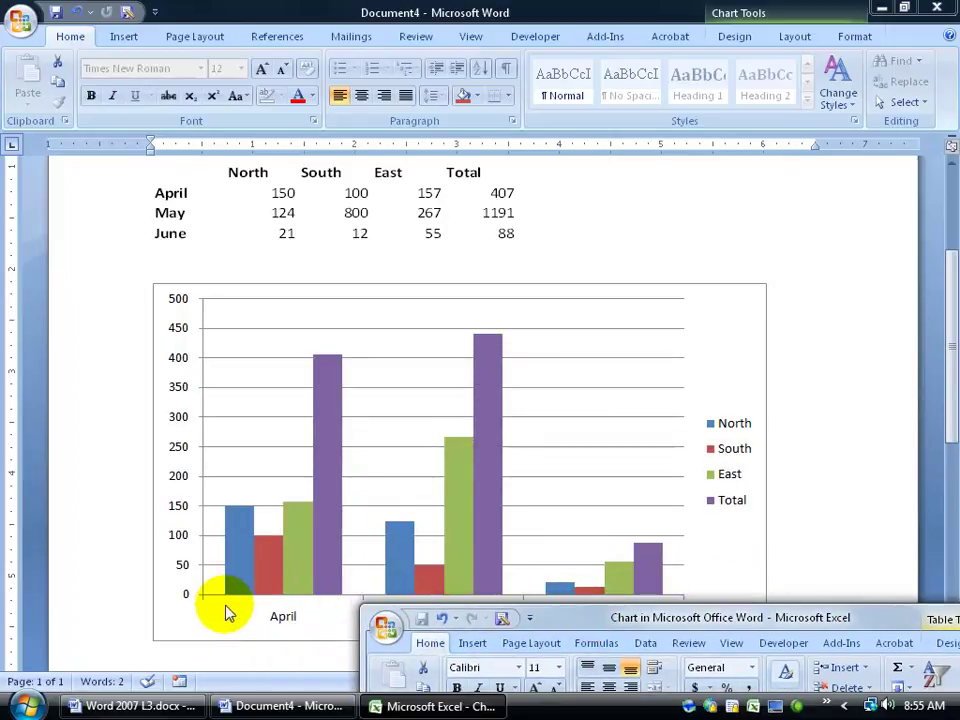